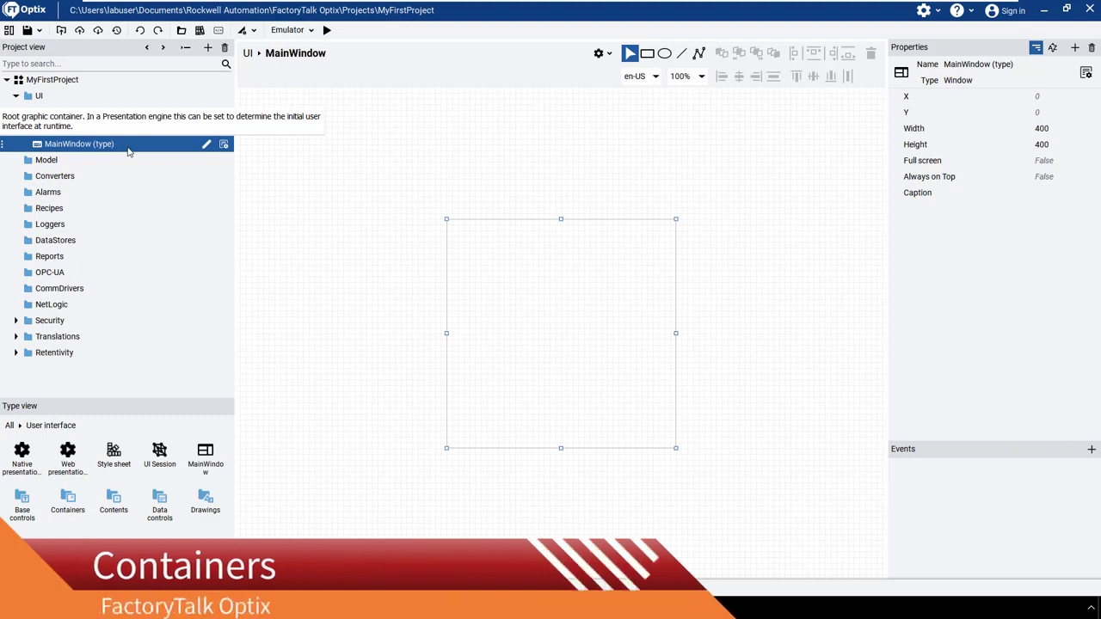
right_click(128, 152)
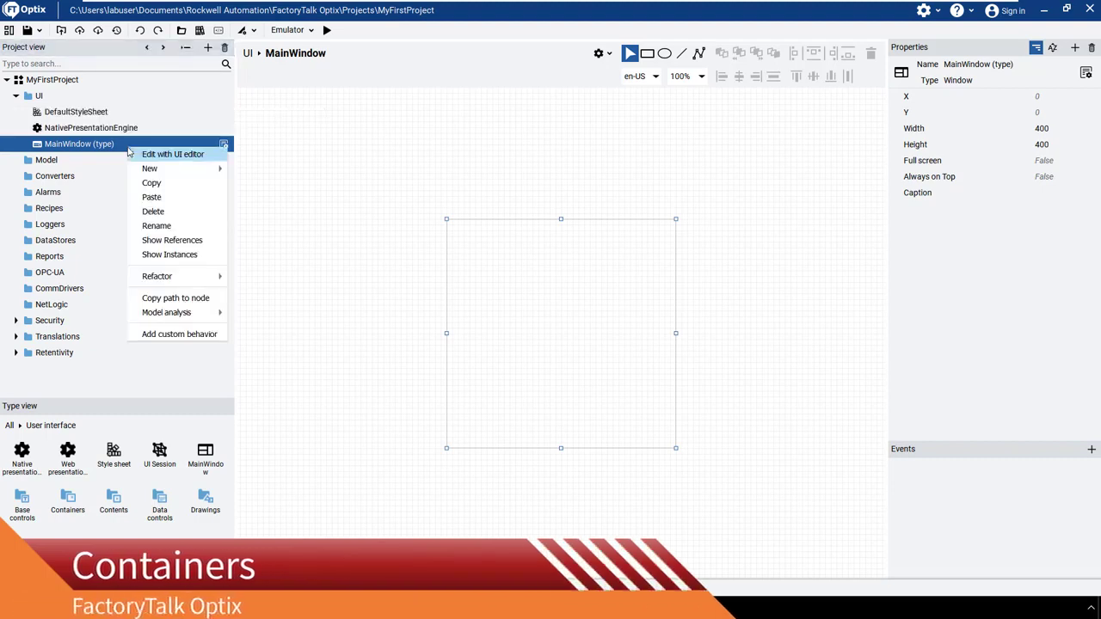
mouse_move(148, 169)
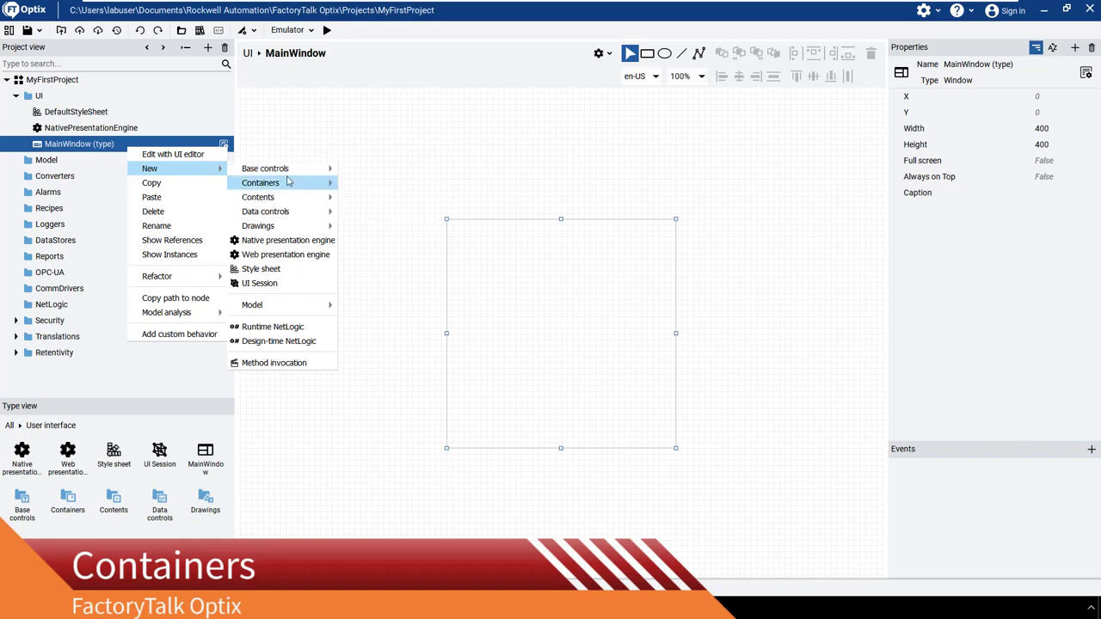
mouse_move(289, 183)
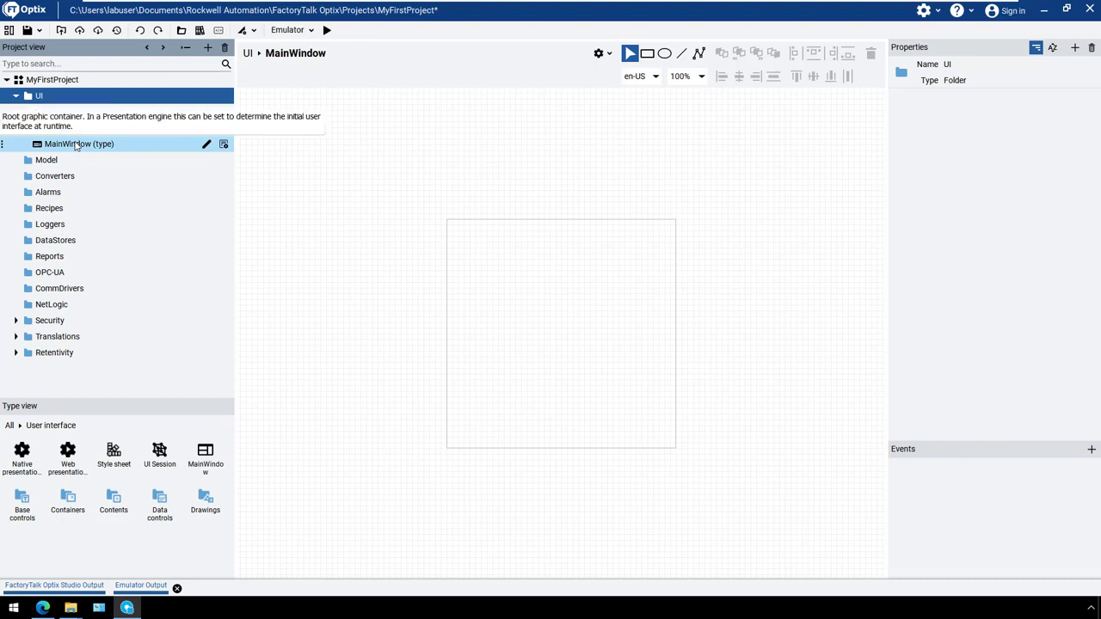
Widen the MainWindow type and set its width to 800
click(76, 146)
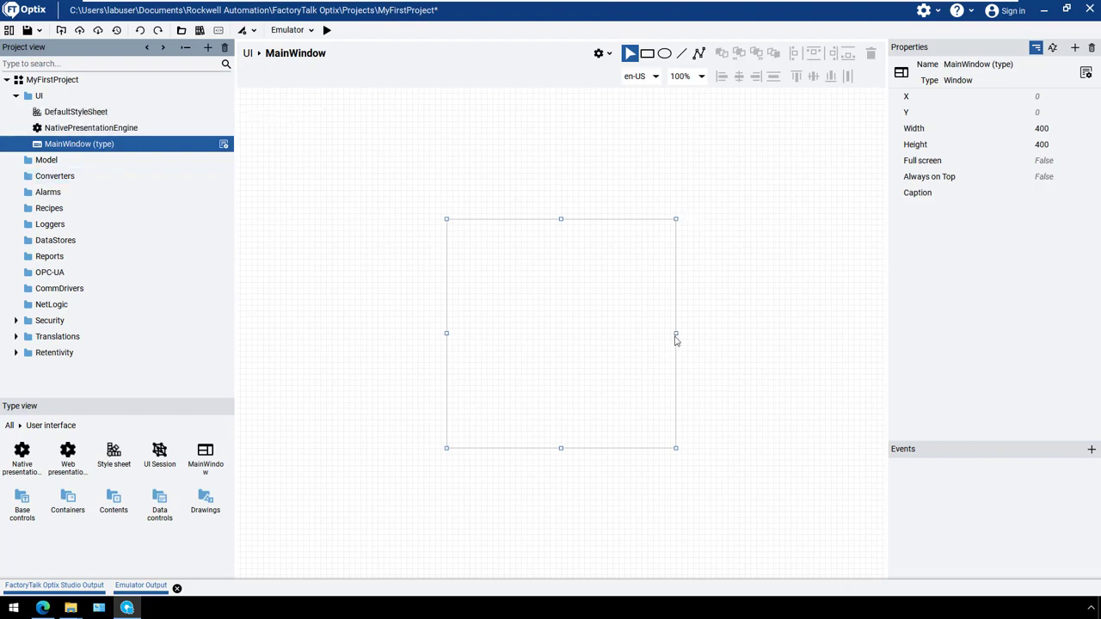
drag(677, 334, 777, 335)
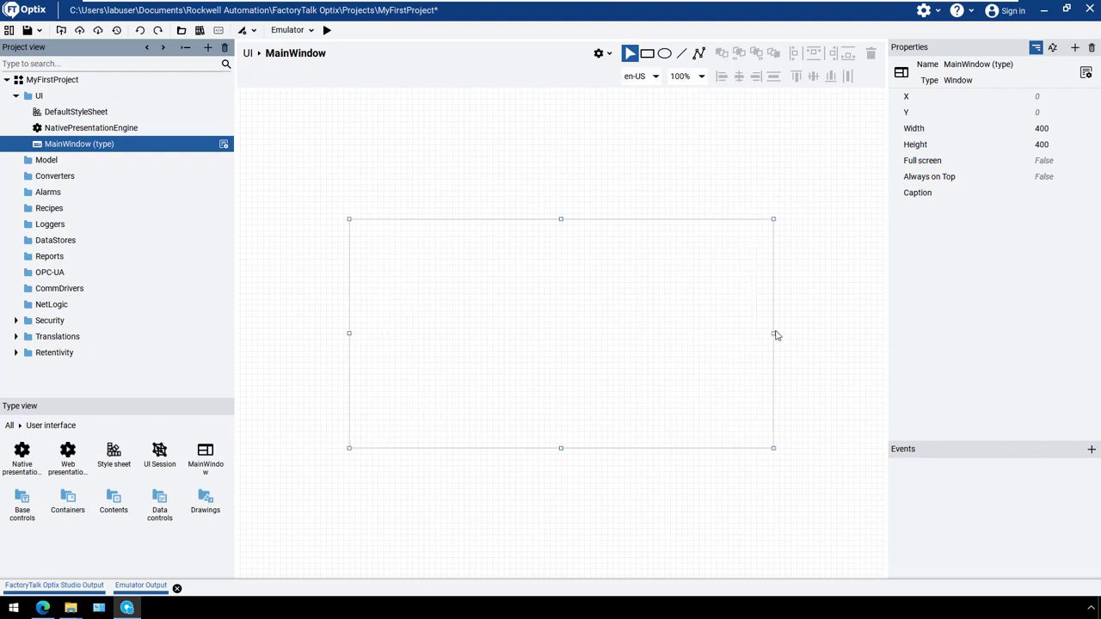
click(1042, 129)
text(80)
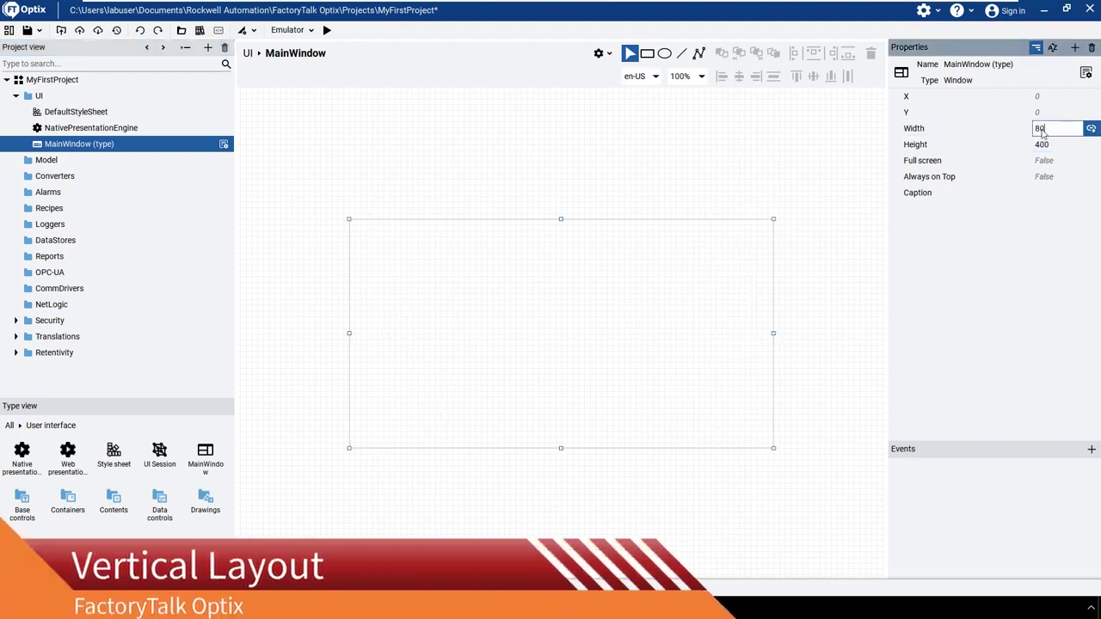
text(0)
key(Return)
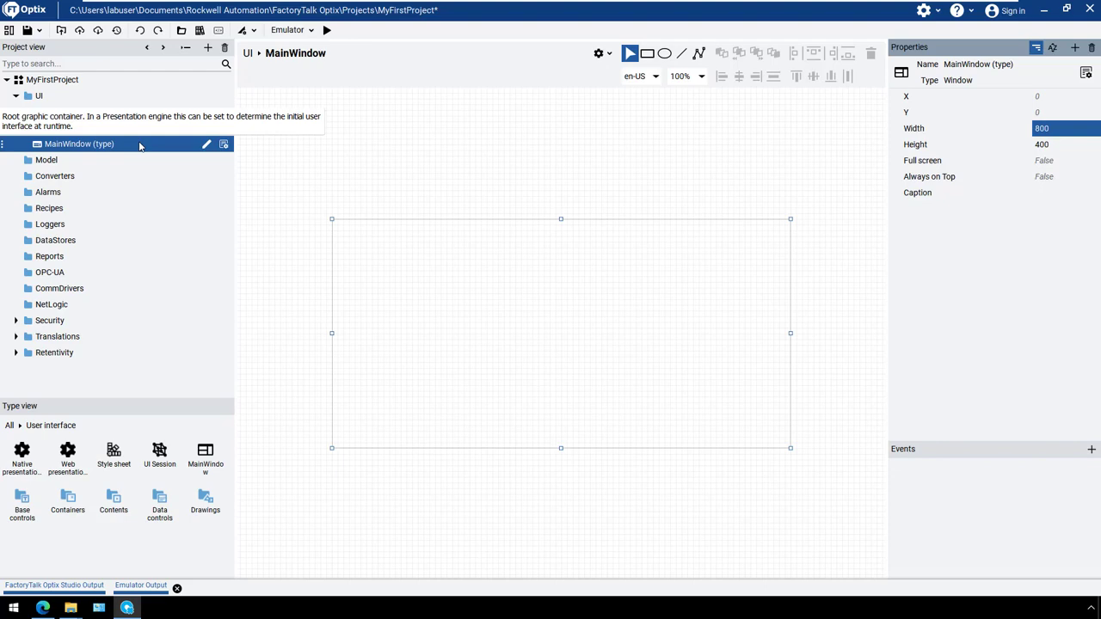
Add a vertical layout container inside the MainWindow type
right_click(140, 147)
mouse_move(164, 162)
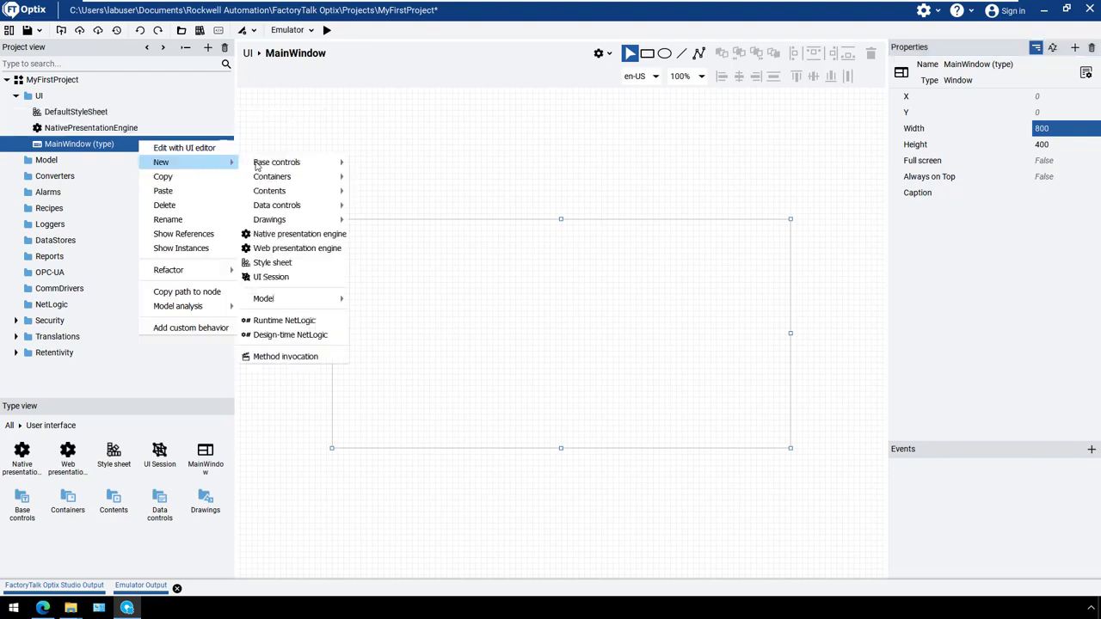
mouse_move(274, 177)
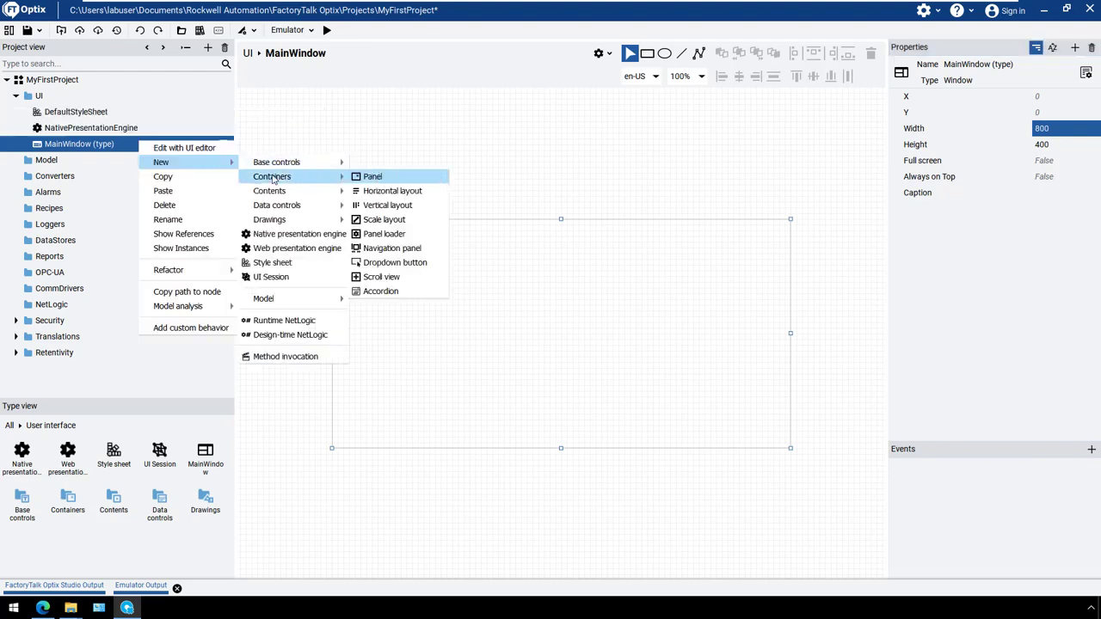
click(371, 205)
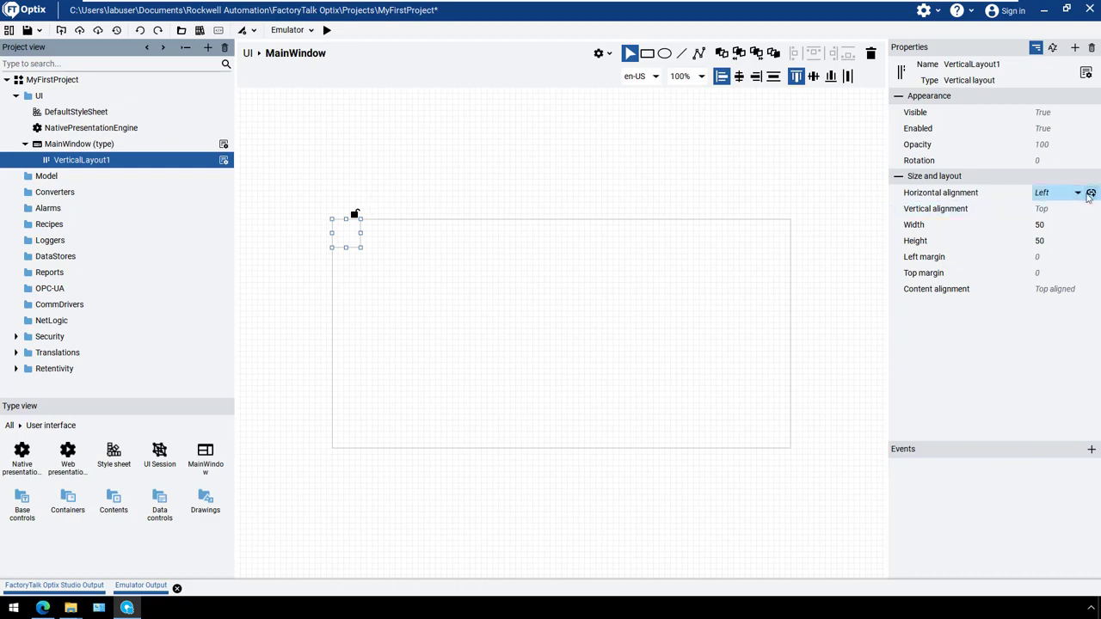
Set both the horizontal and the vertical alignment of the new vertical layout to Stretch
click(1078, 193)
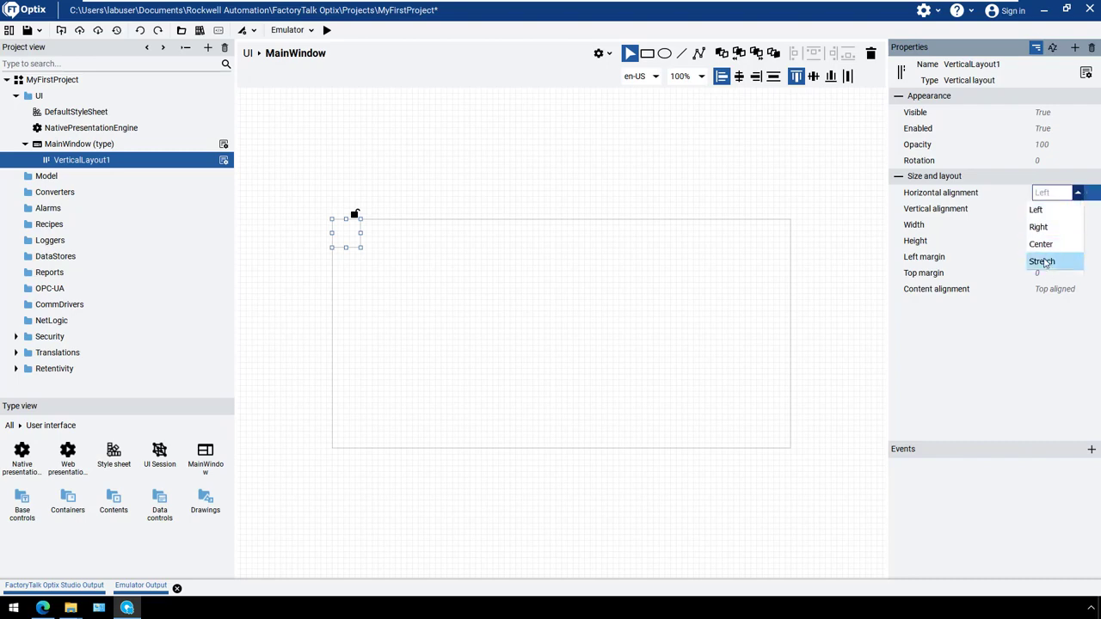
click(1043, 262)
click(1078, 209)
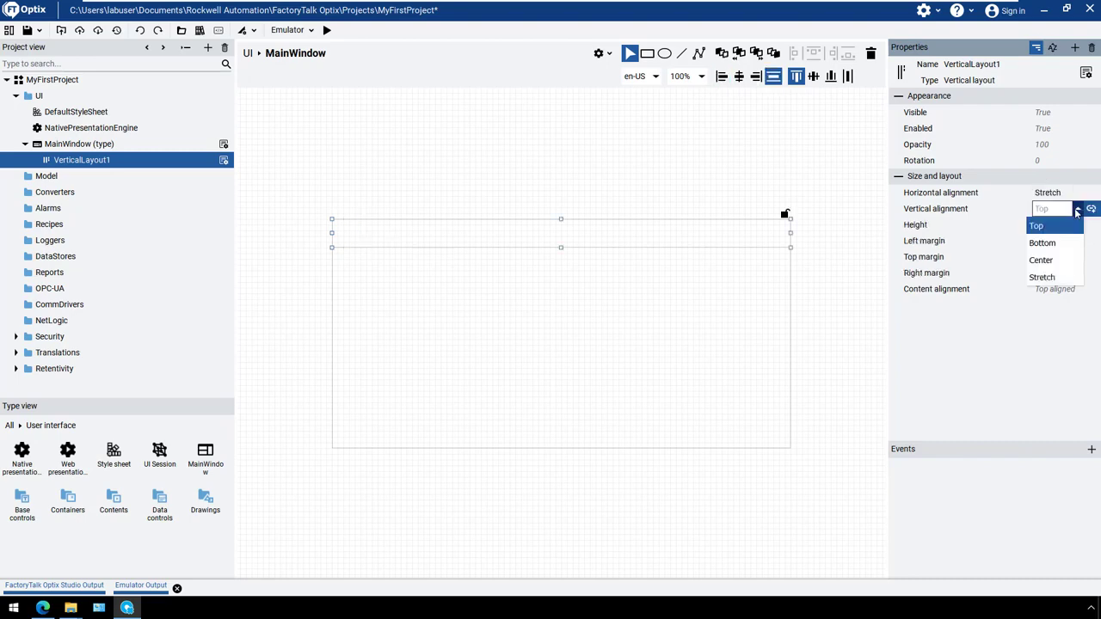
click(1043, 278)
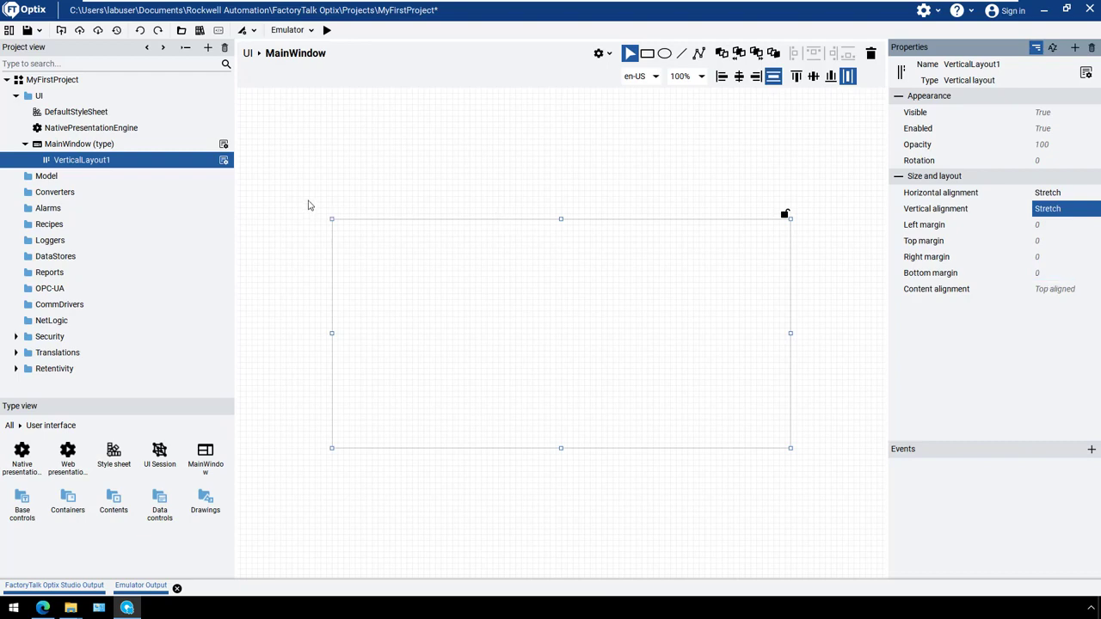
Add a panel inside the vertical layout and rename it Header
right_click(139, 164)
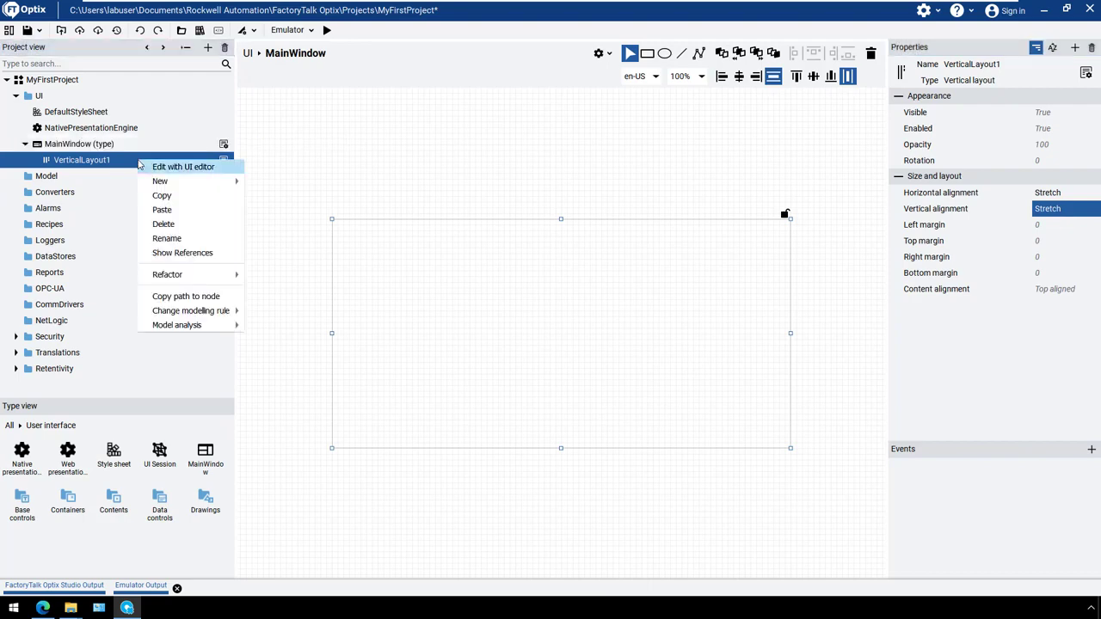
mouse_move(200, 183)
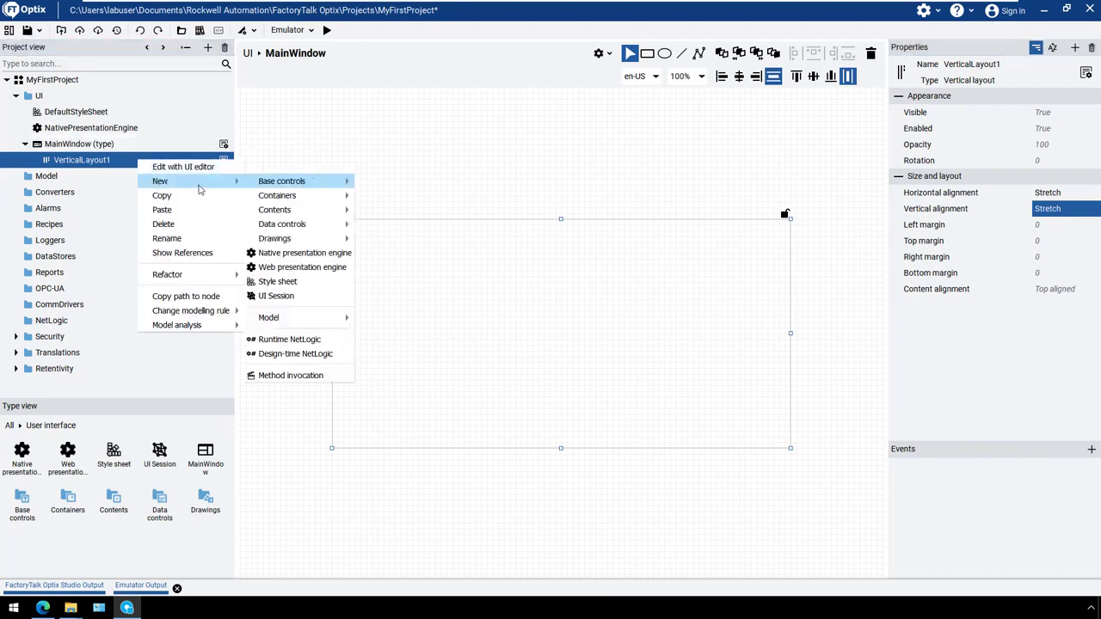
mouse_move(270, 199)
click(377, 201)
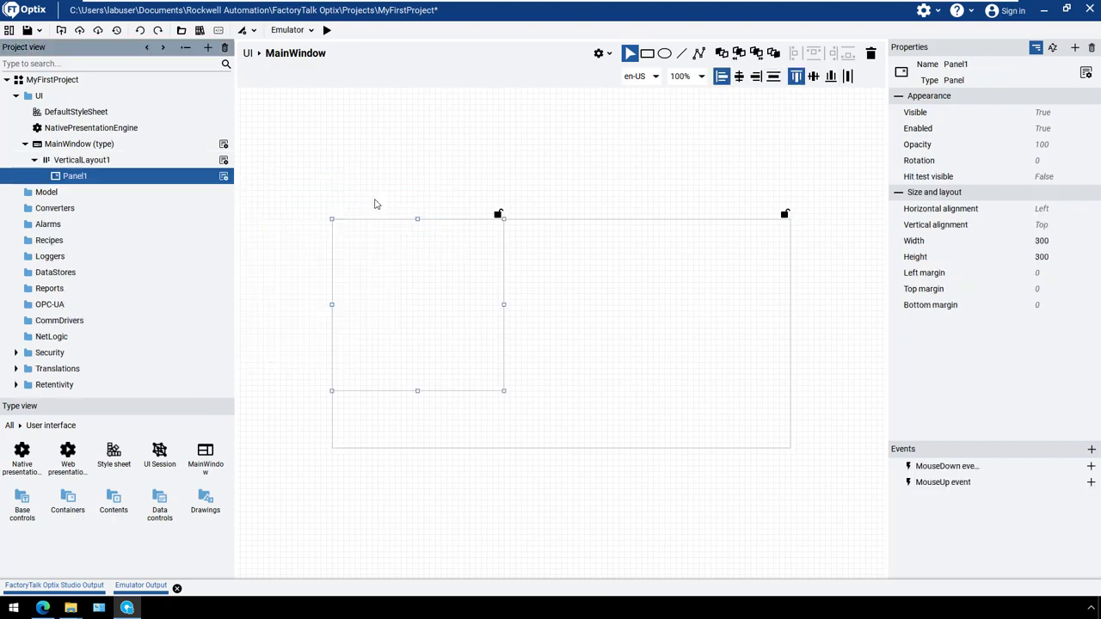
click(193, 177)
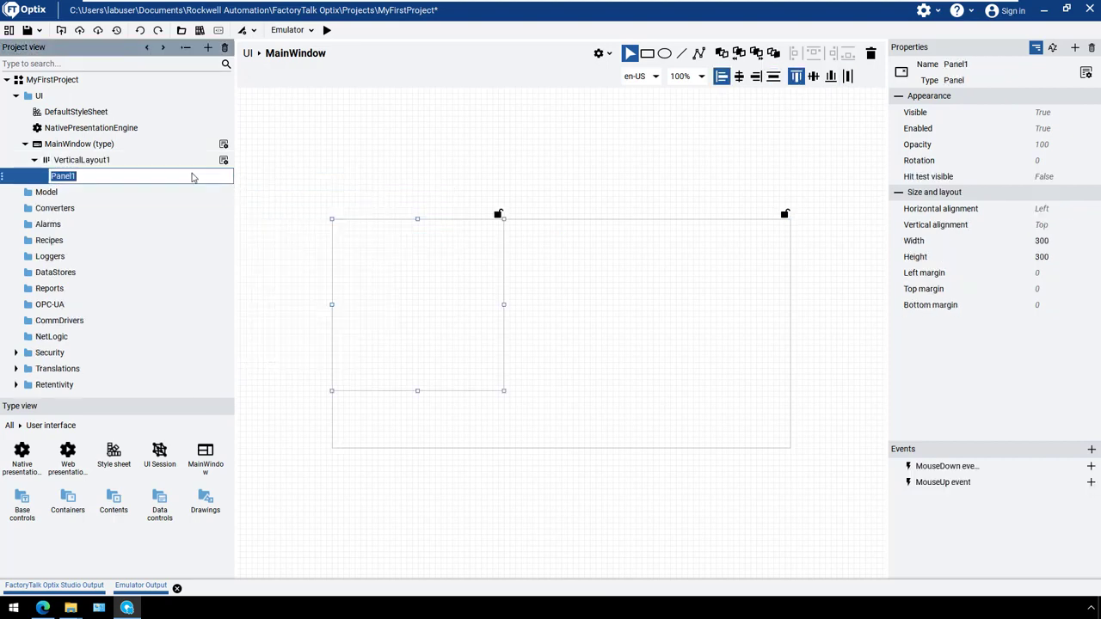
text(Header)
key(Return)
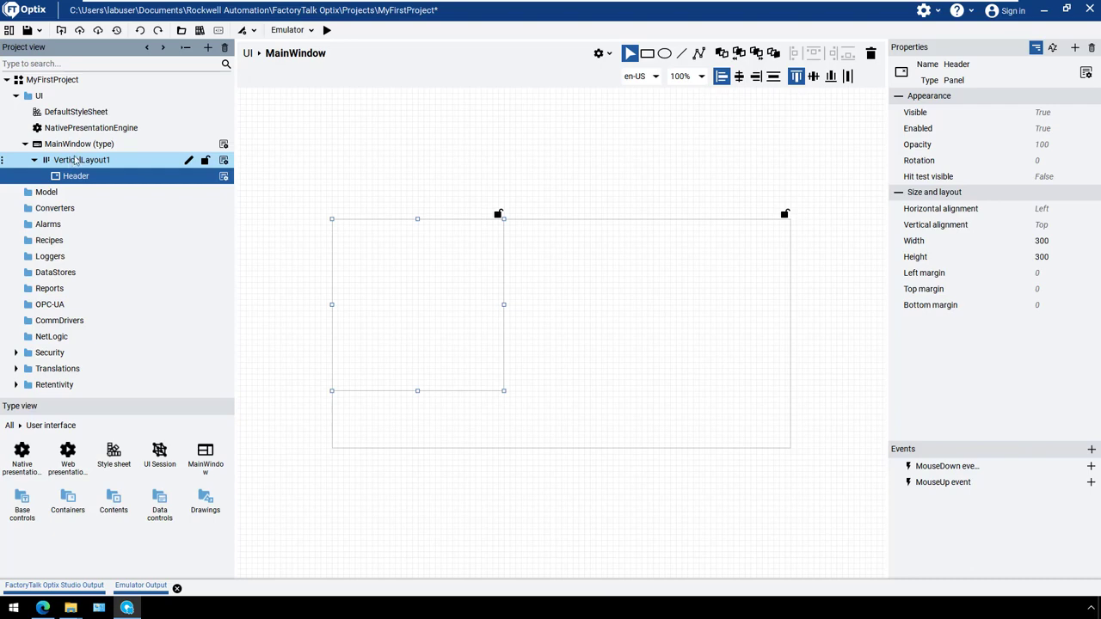
Add a panel loader to the vertical layout, below the Header panel
right_click(74, 161)
mouse_move(103, 178)
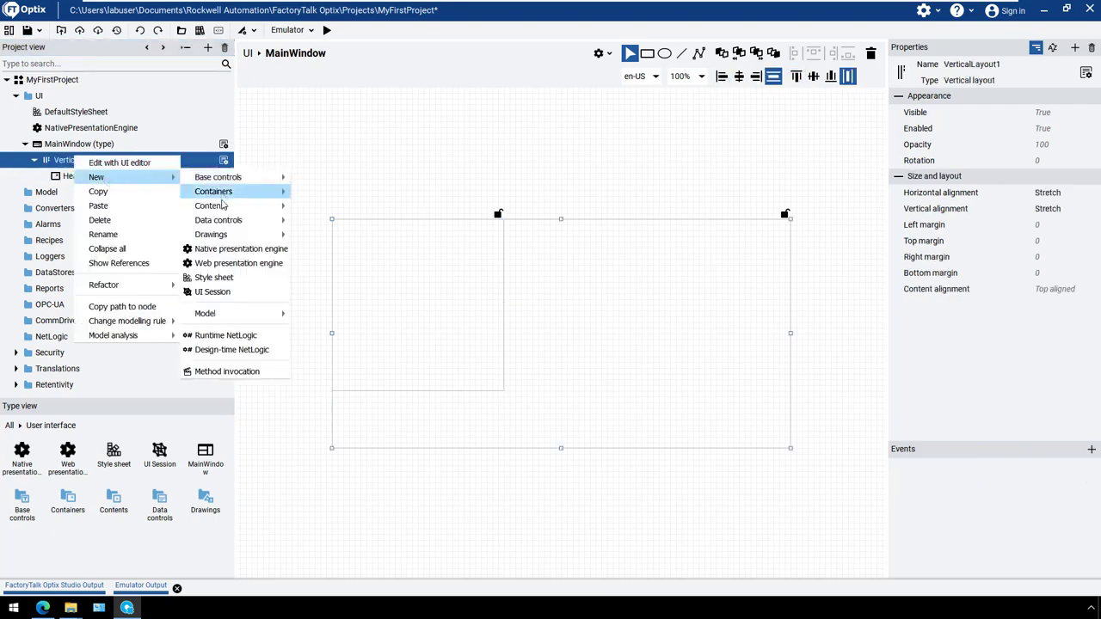
mouse_move(221, 197)
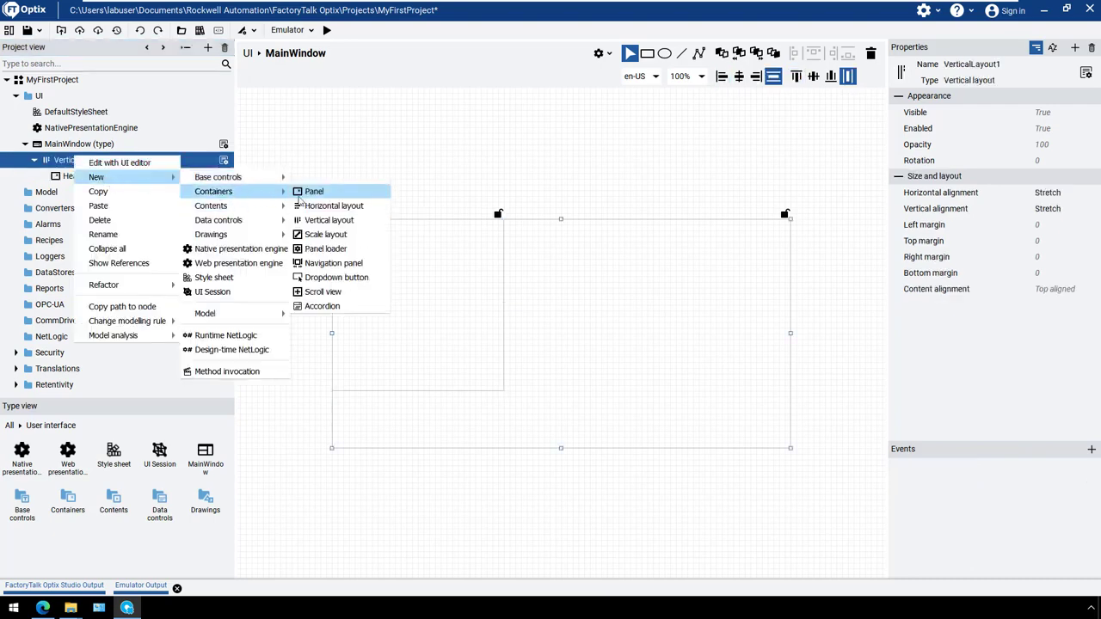
click(328, 249)
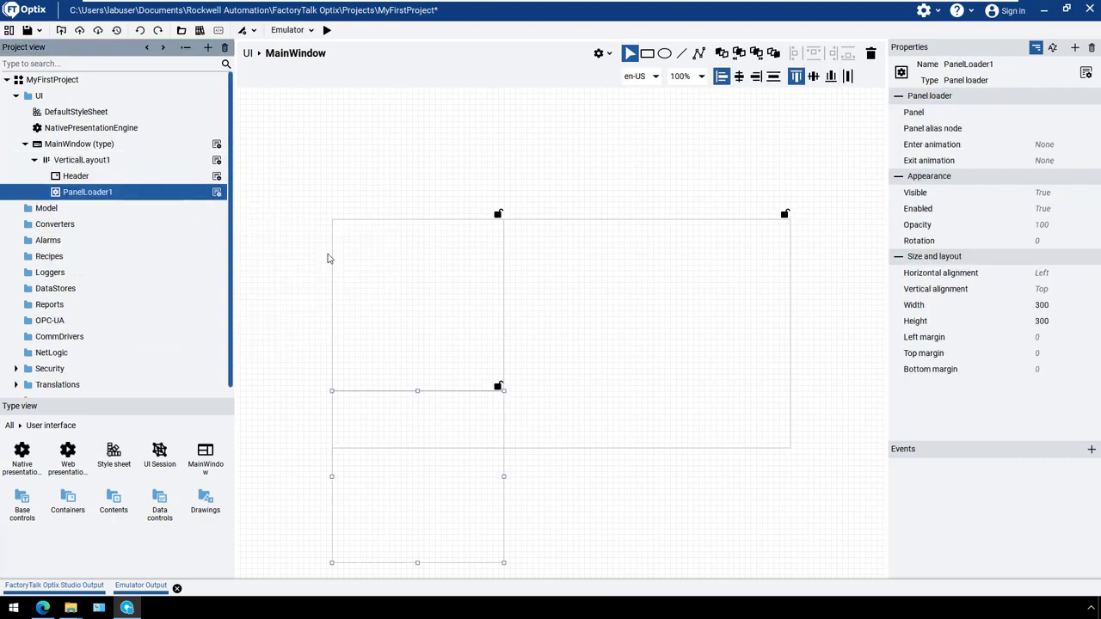
Add another panel to the vertical layout, below the panel loader, and rename it Footer
right_click(68, 165)
mouse_move(90, 185)
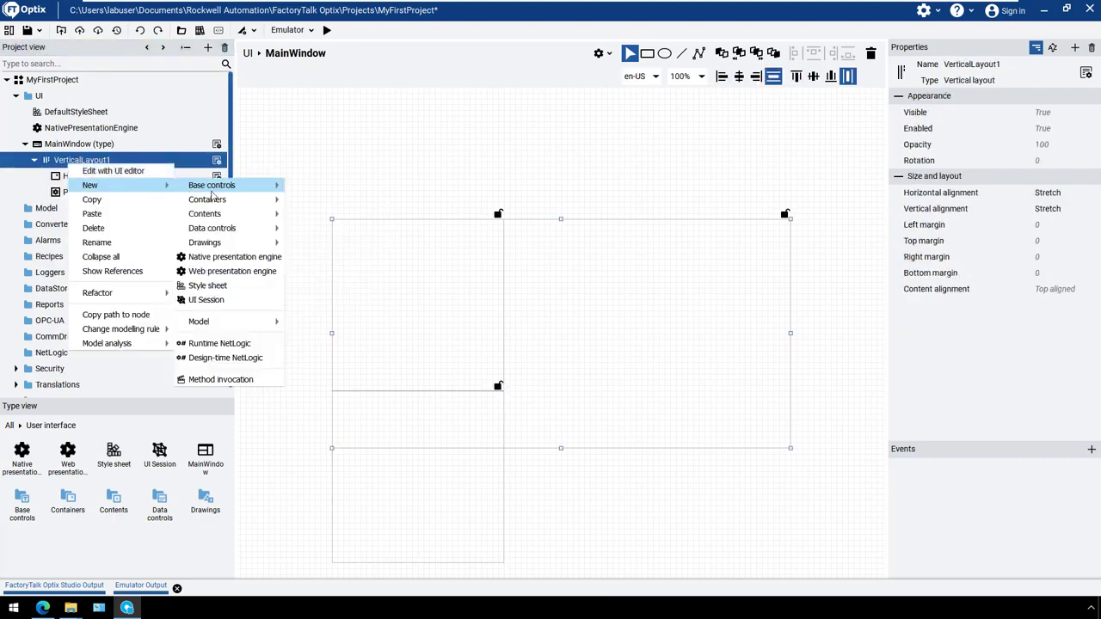
mouse_move(208, 204)
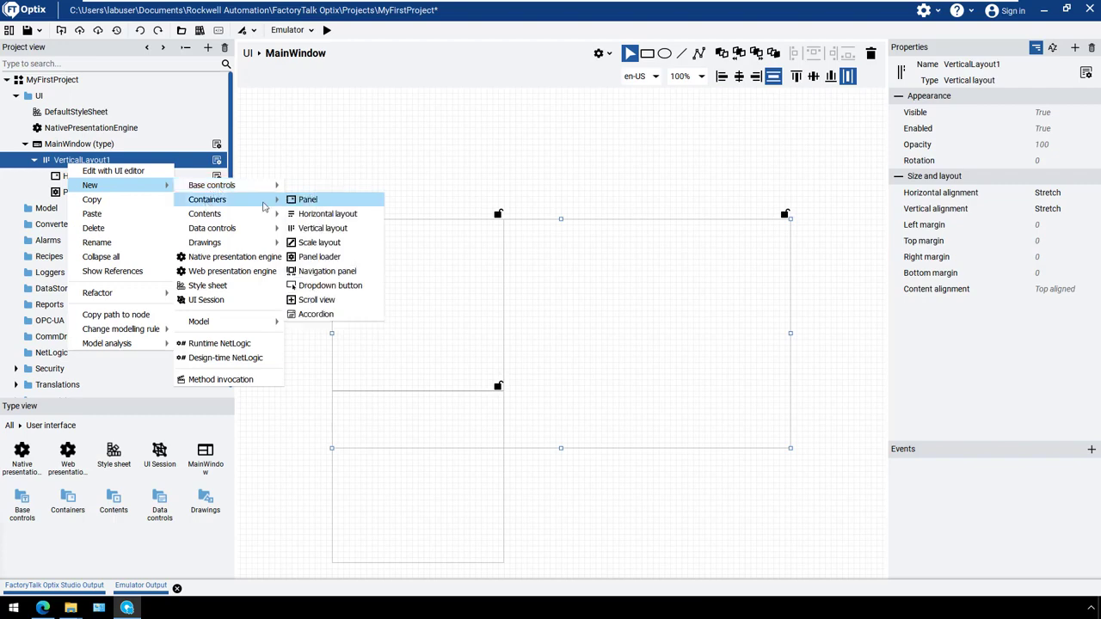
click(317, 199)
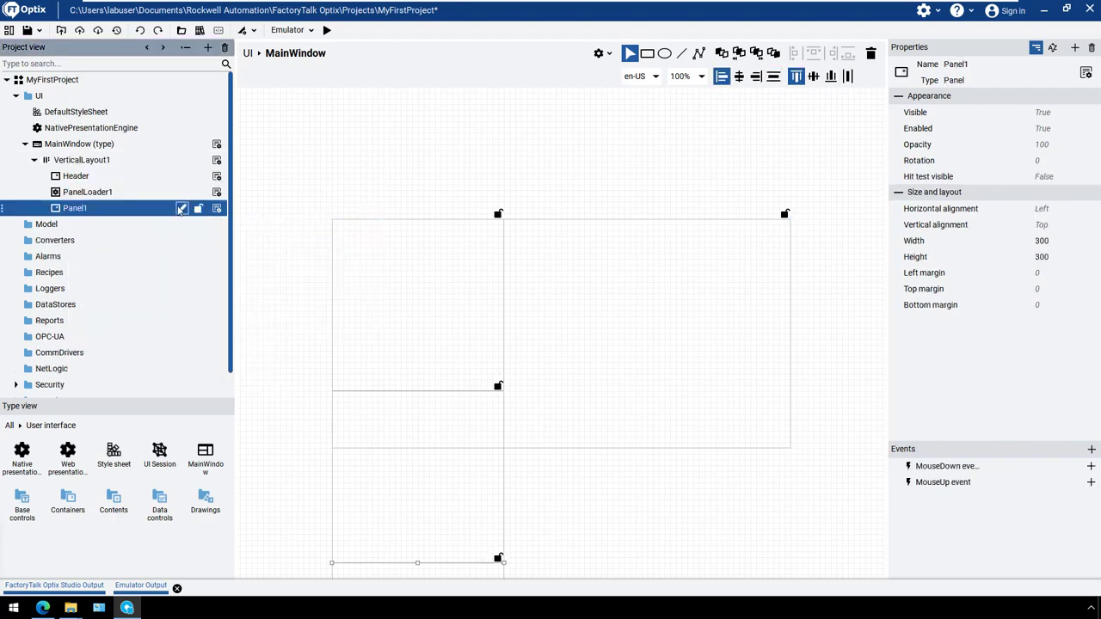
click(181, 209)
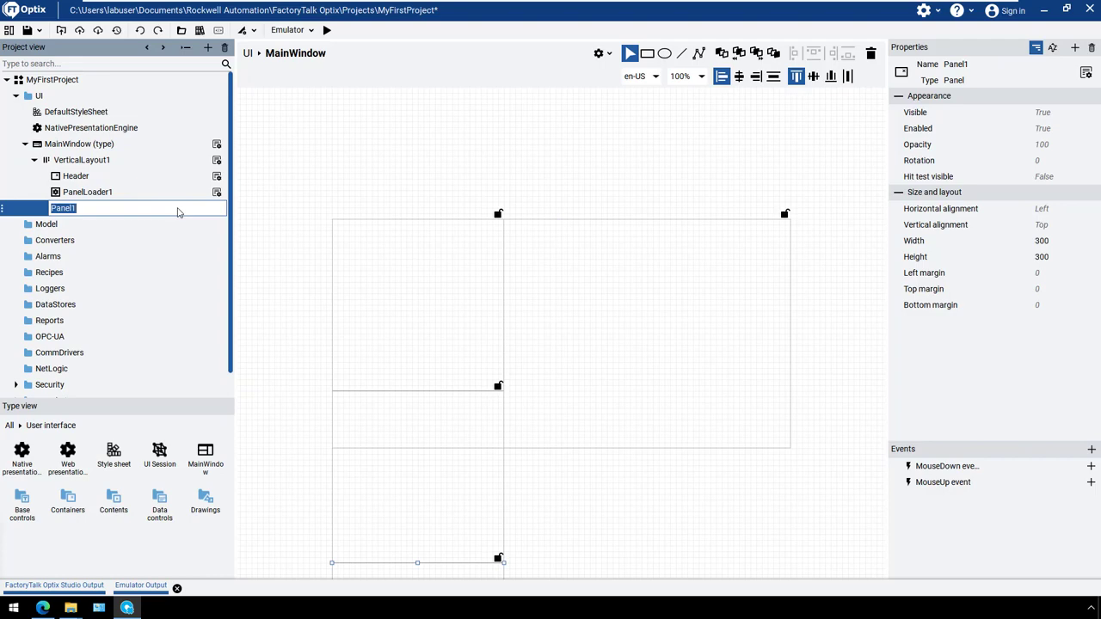
text(Footer)
key(Return)
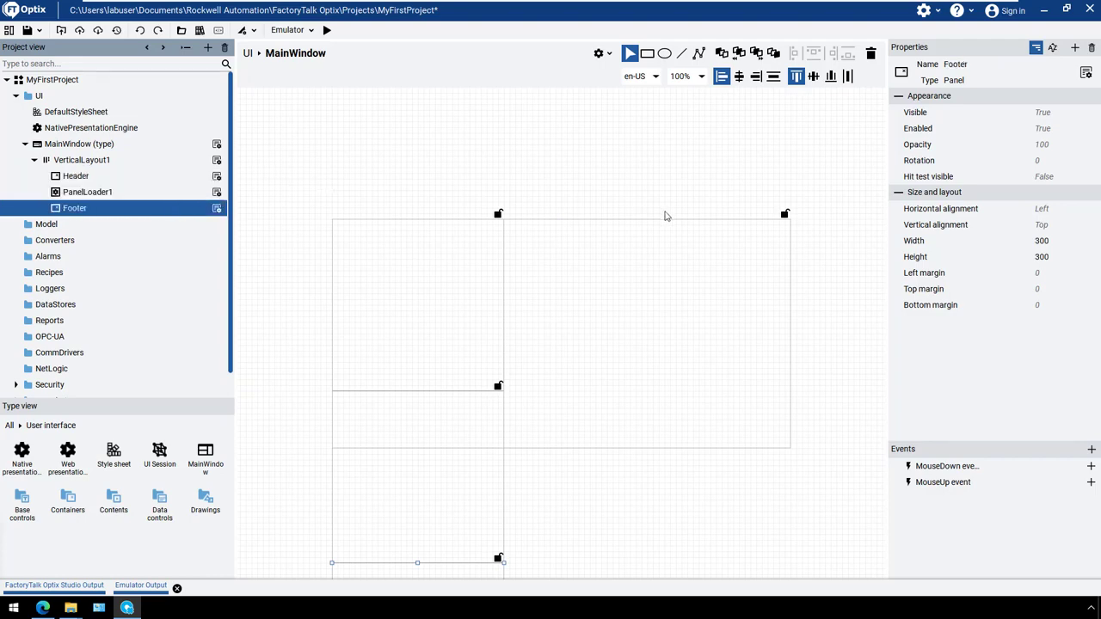
Set the Header panel's horizontal alignment to Stretch and its height to 100
click(161, 175)
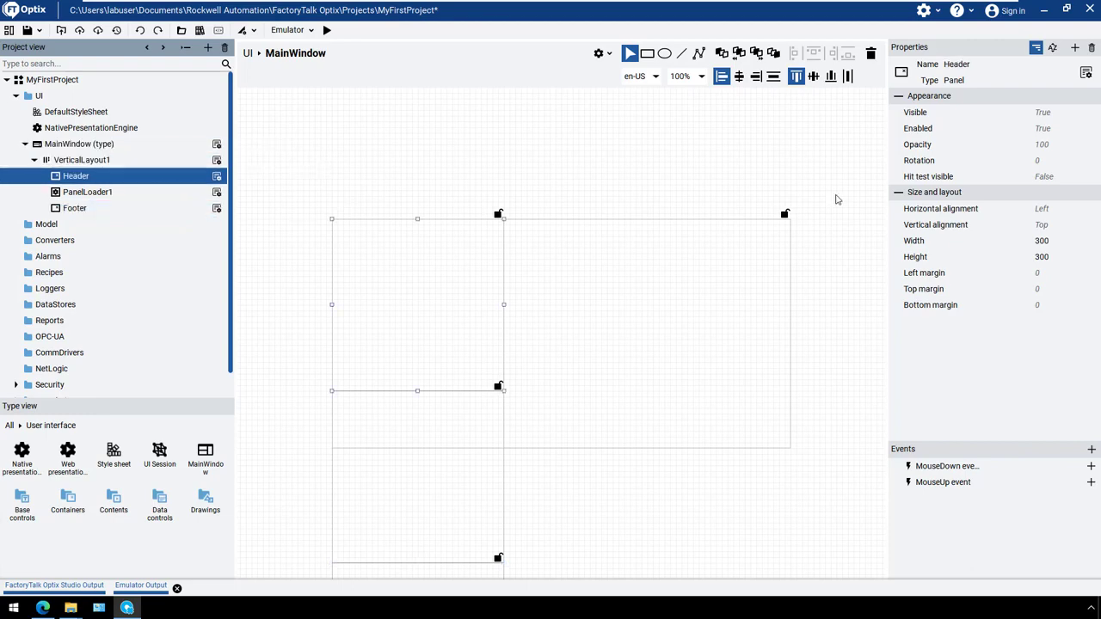
click(1077, 209)
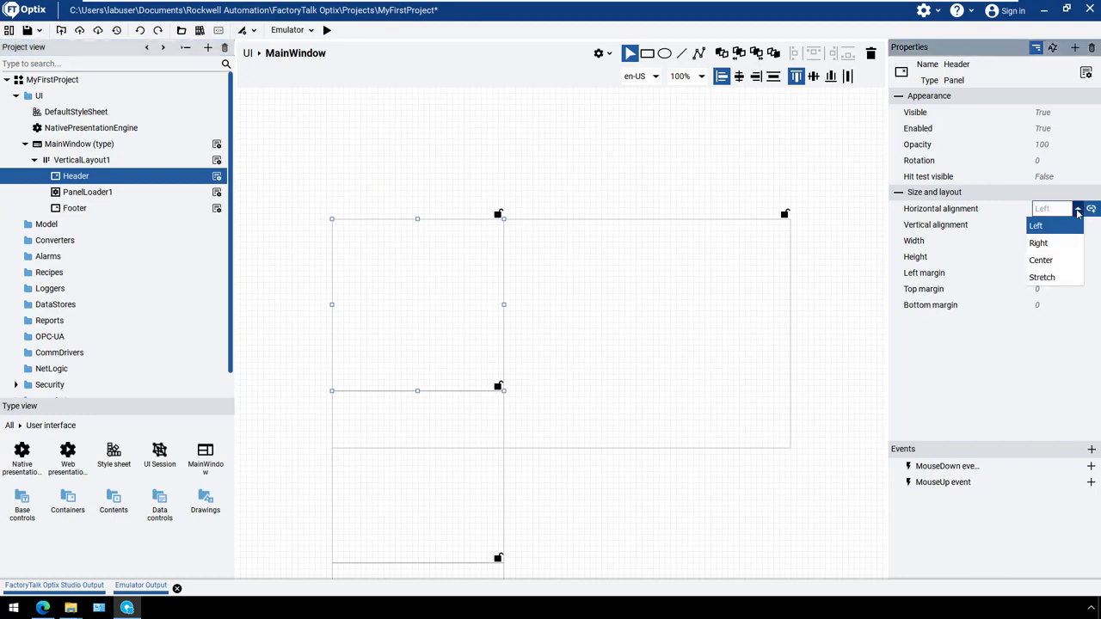
click(1058, 278)
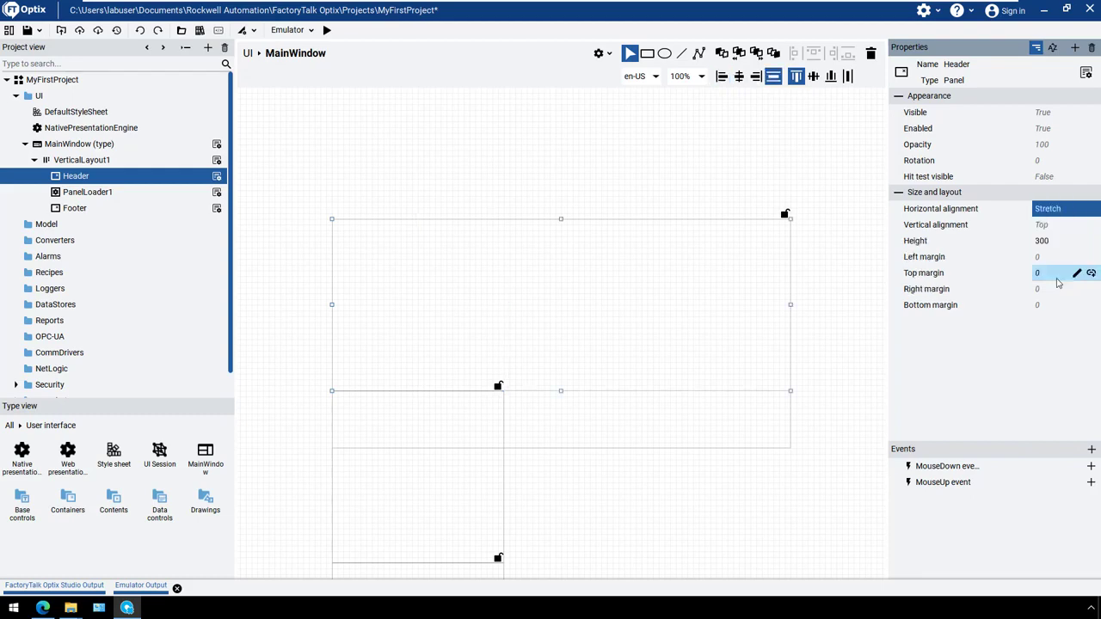
click(1044, 242)
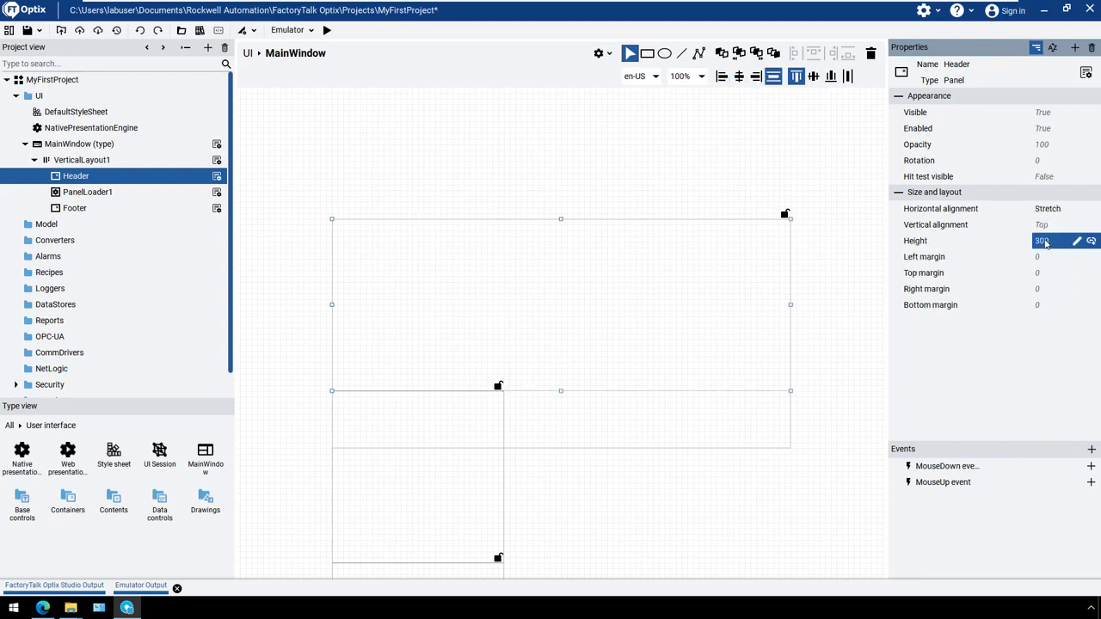
click(1045, 242)
text(100)
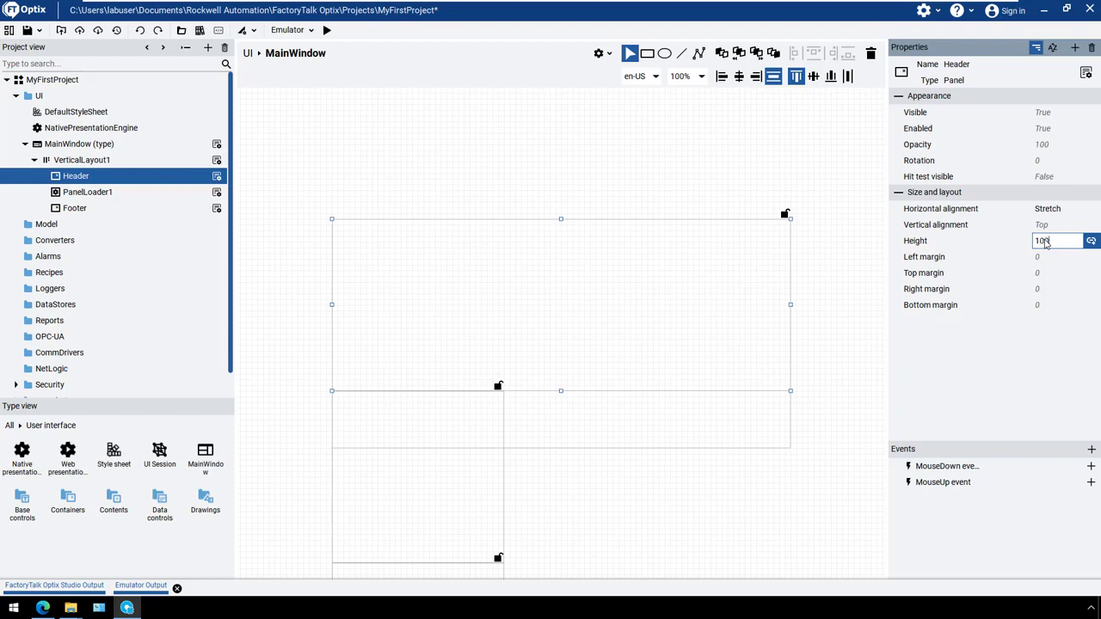
key(Return)
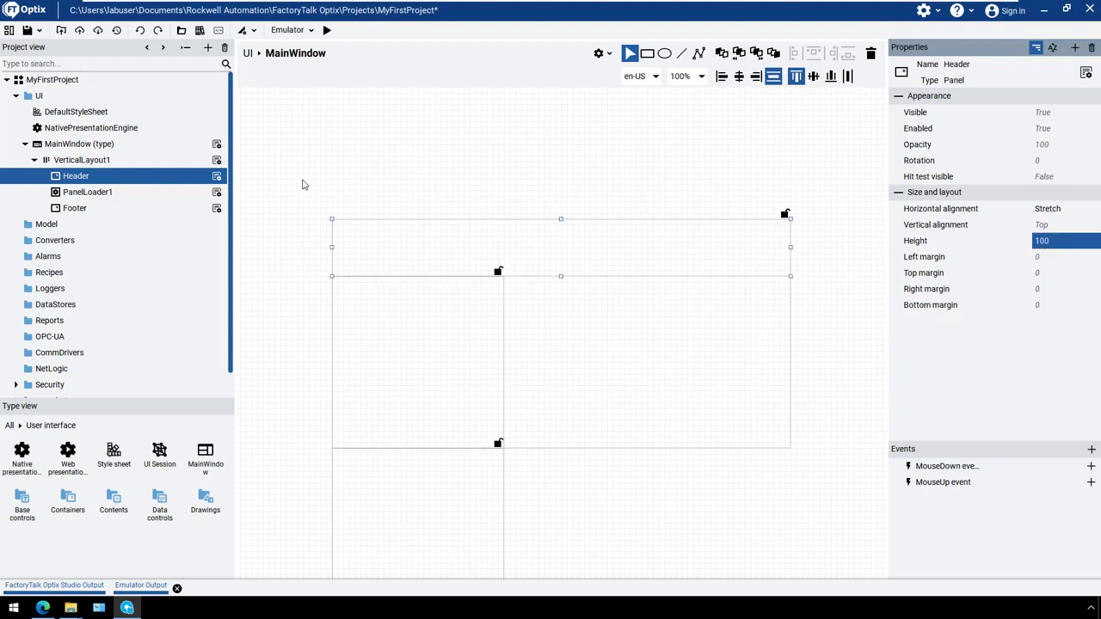
Set the Footer panel's horizontal alignment to Stretch and its height to 100
click(105, 209)
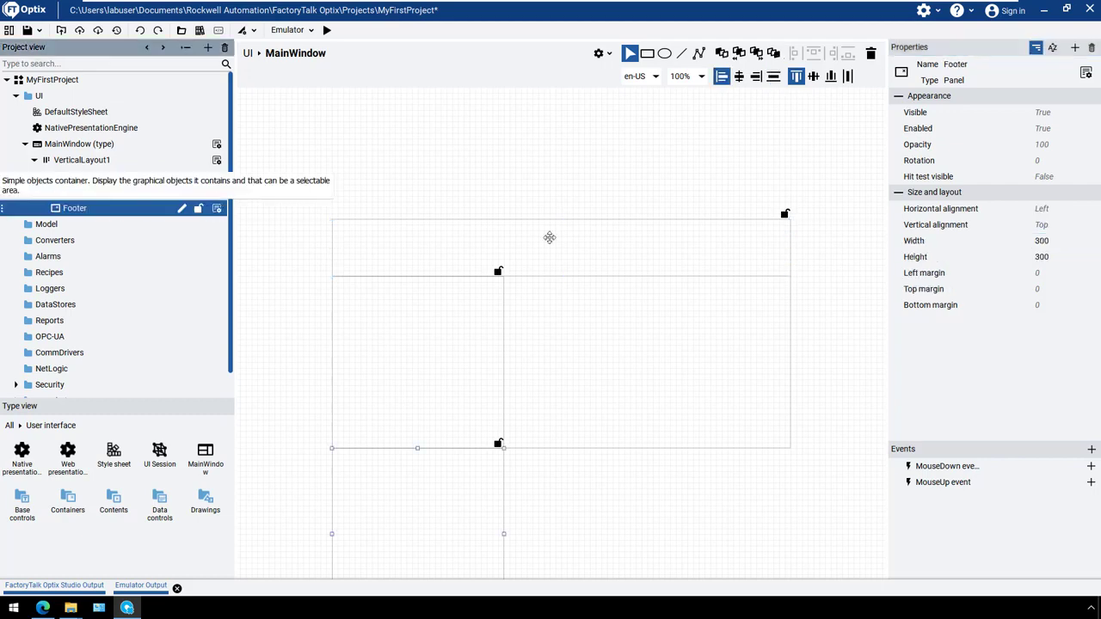
click(1078, 209)
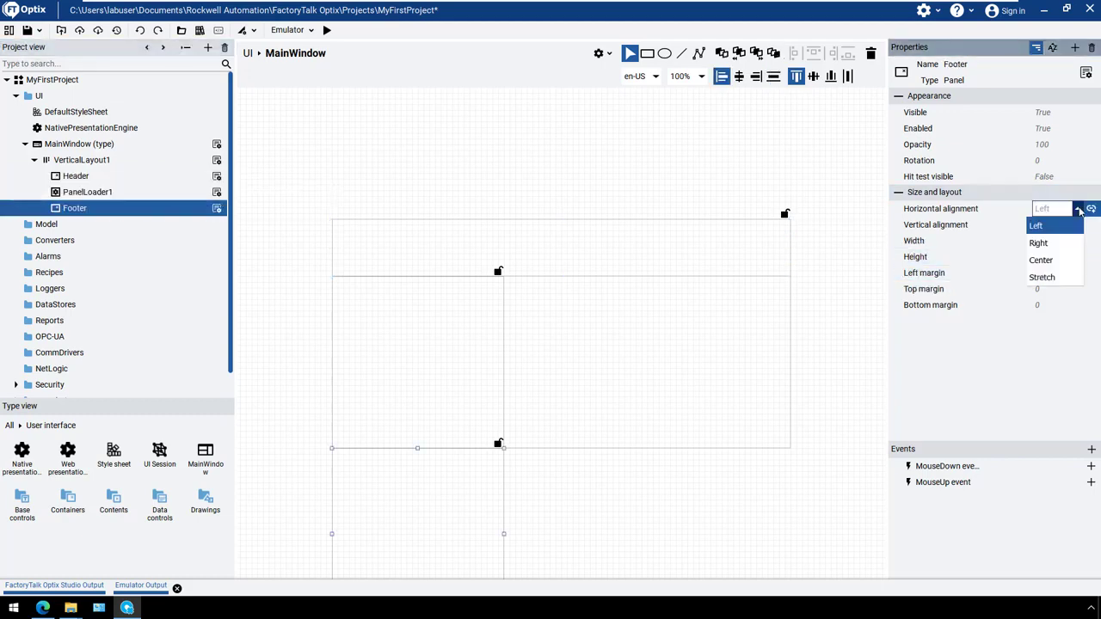
click(1065, 278)
click(1042, 241)
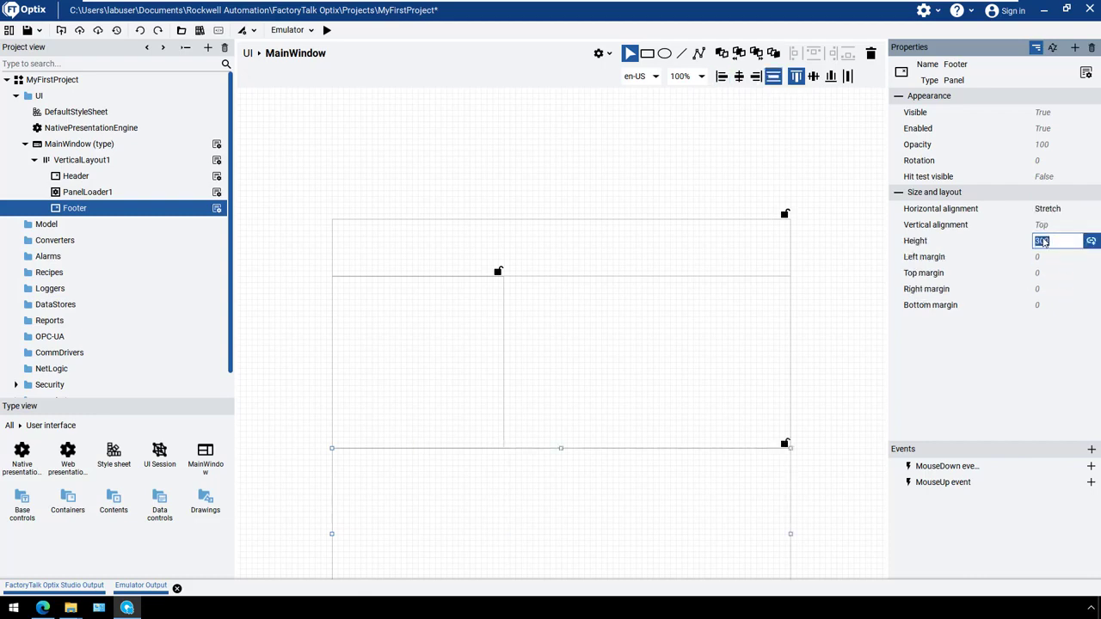
text(100)
key(Return)
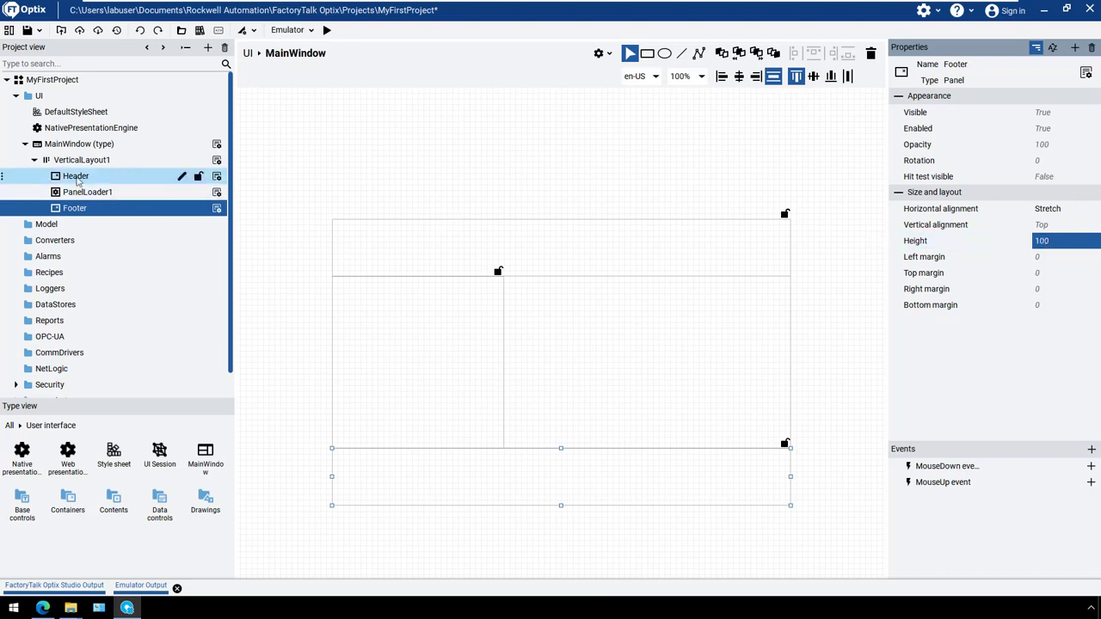
Add a label inside the Header panel and move it to a left margin of about 400 and a top margin of about 10
click(118, 175)
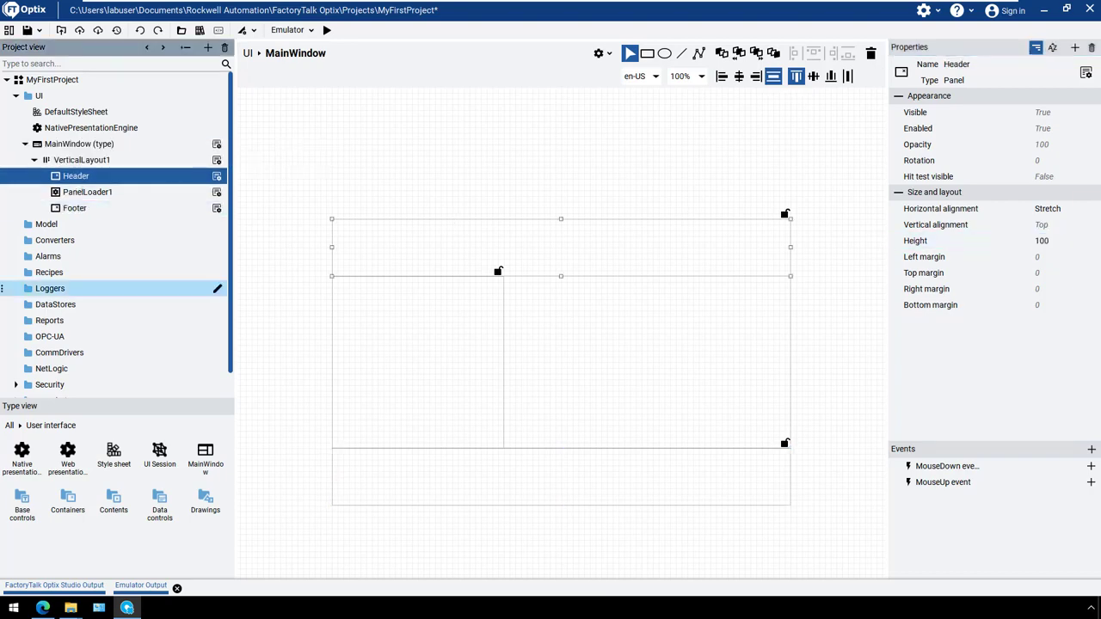
right_click(157, 172)
mouse_move(195, 193)
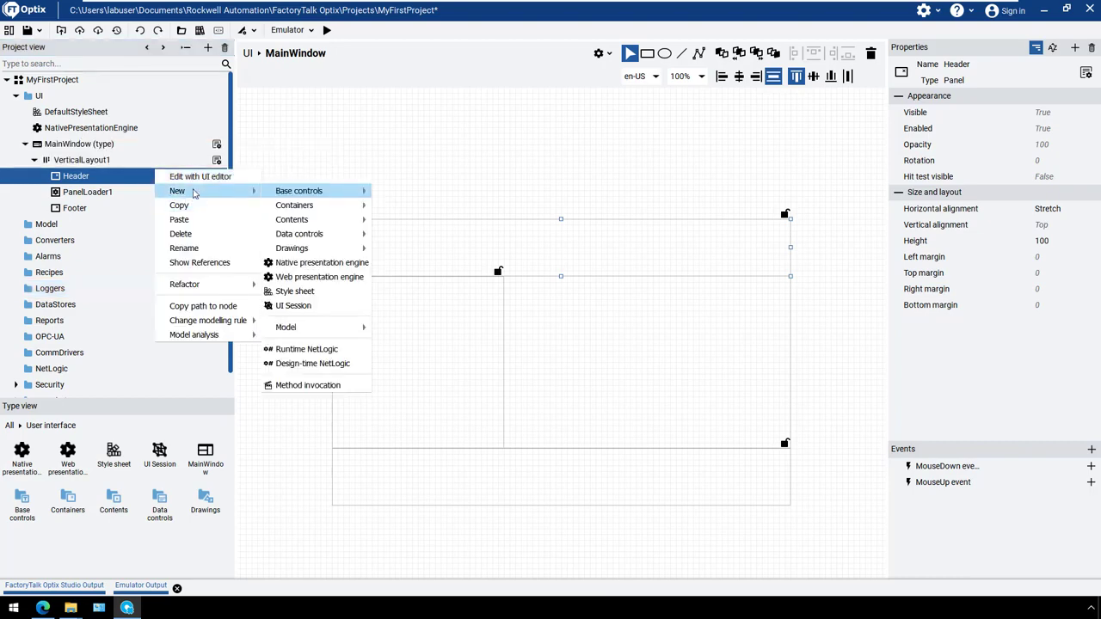
mouse_move(306, 190)
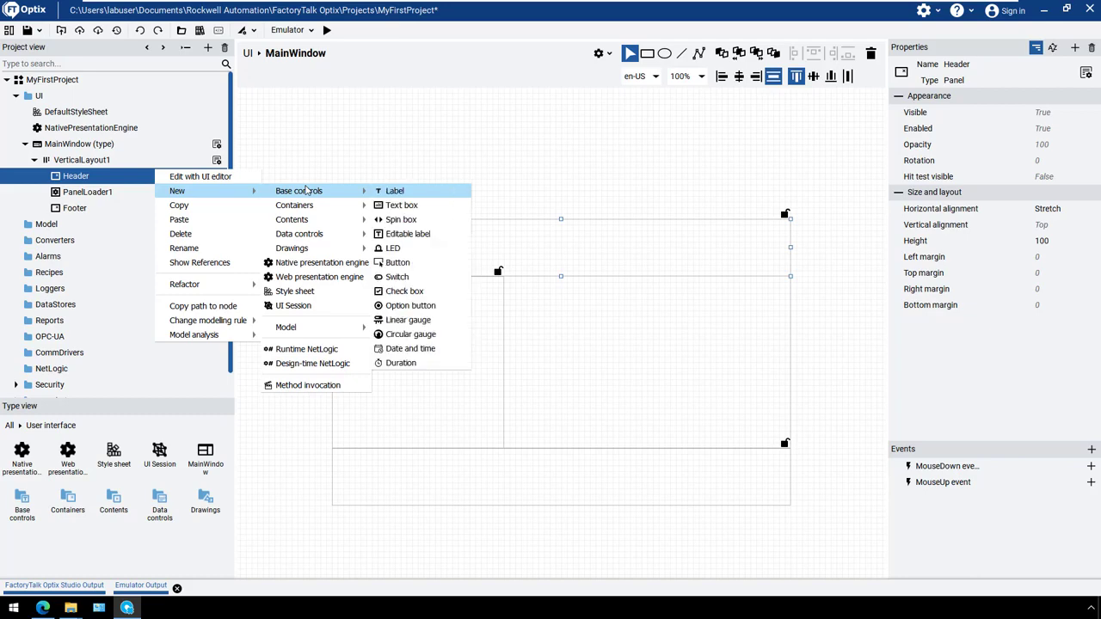
click(393, 193)
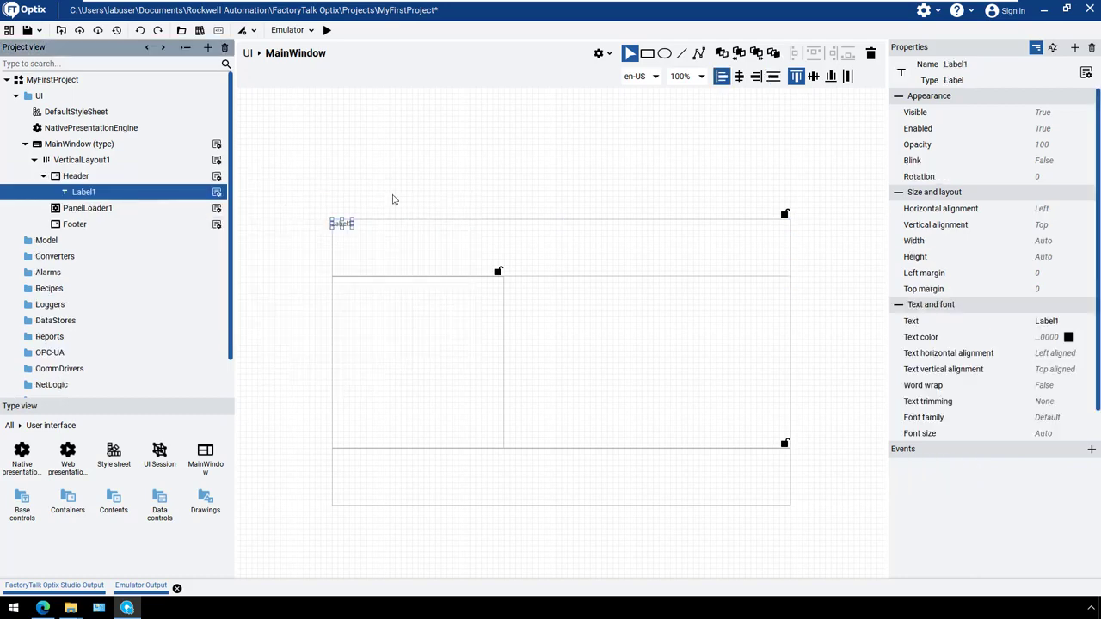
drag(342, 223, 572, 227)
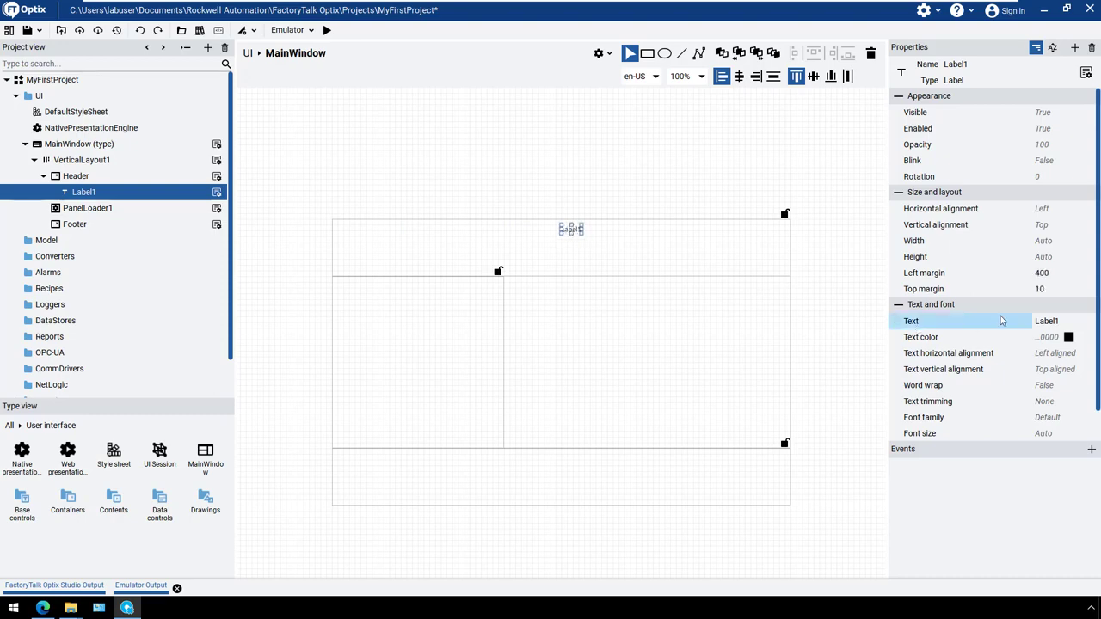
Change the label's text to Header and set its font size to 20
click(1047, 320)
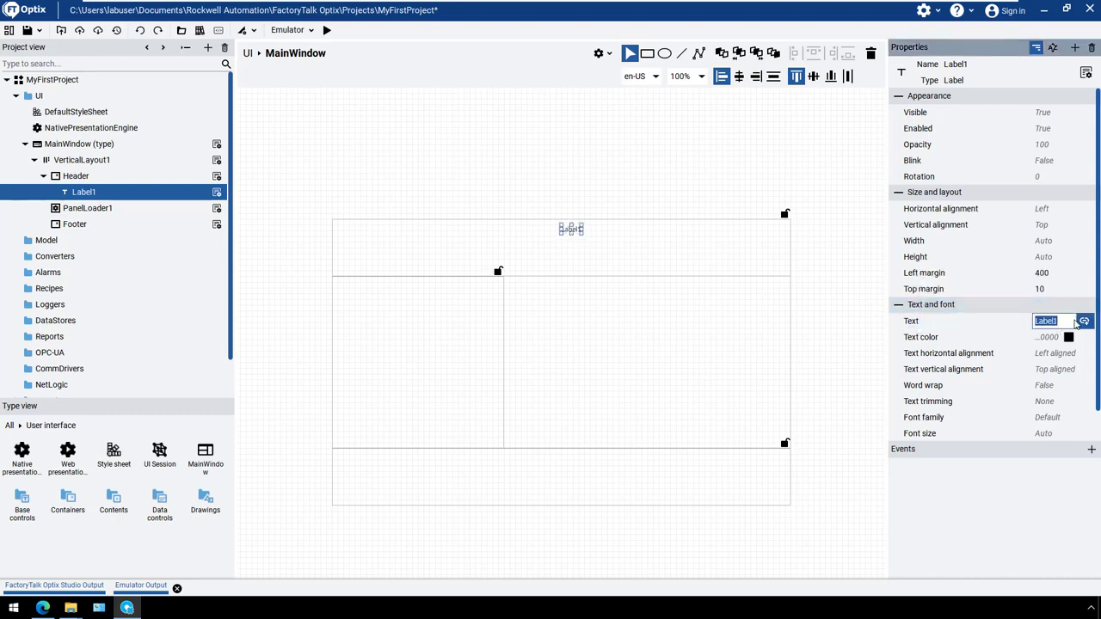
text(Header)
key(Return)
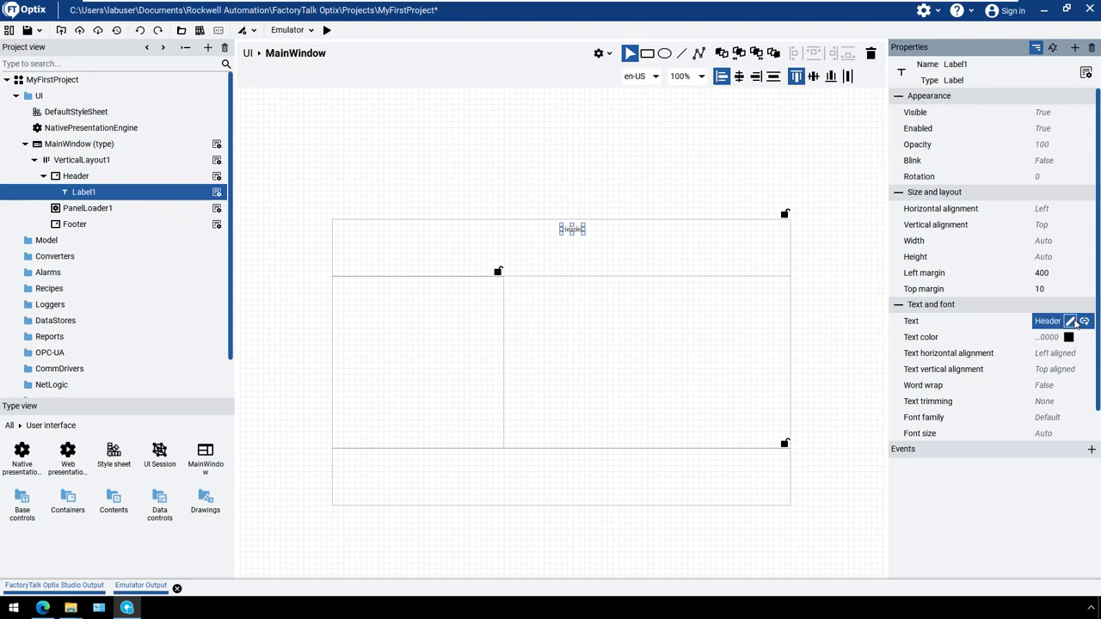
click(1044, 434)
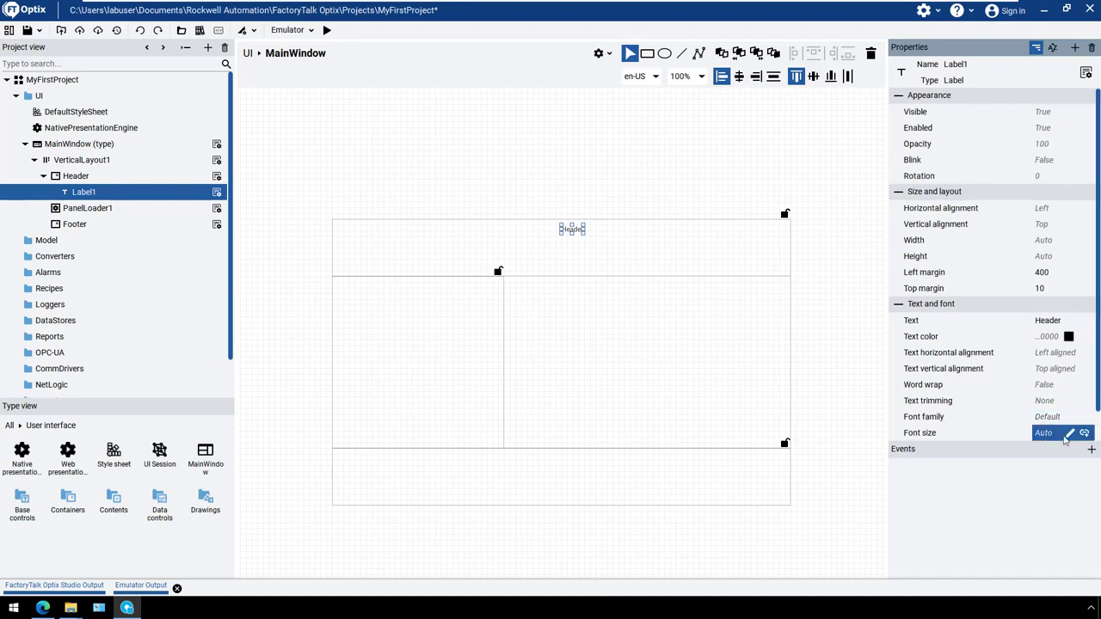
click(1069, 434)
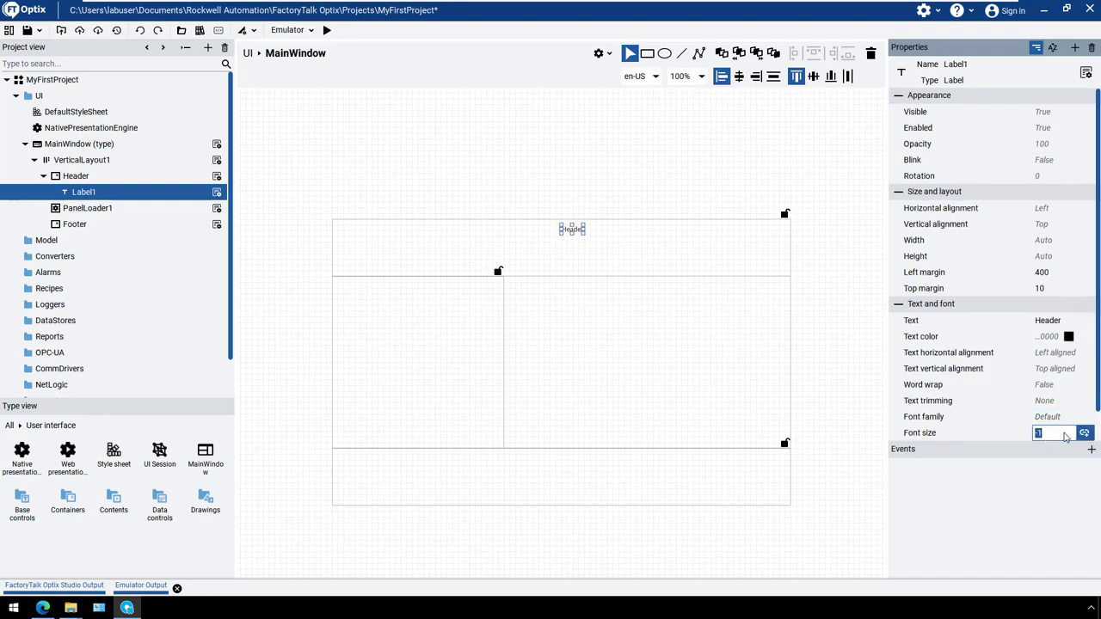
text(20)
key(Return)
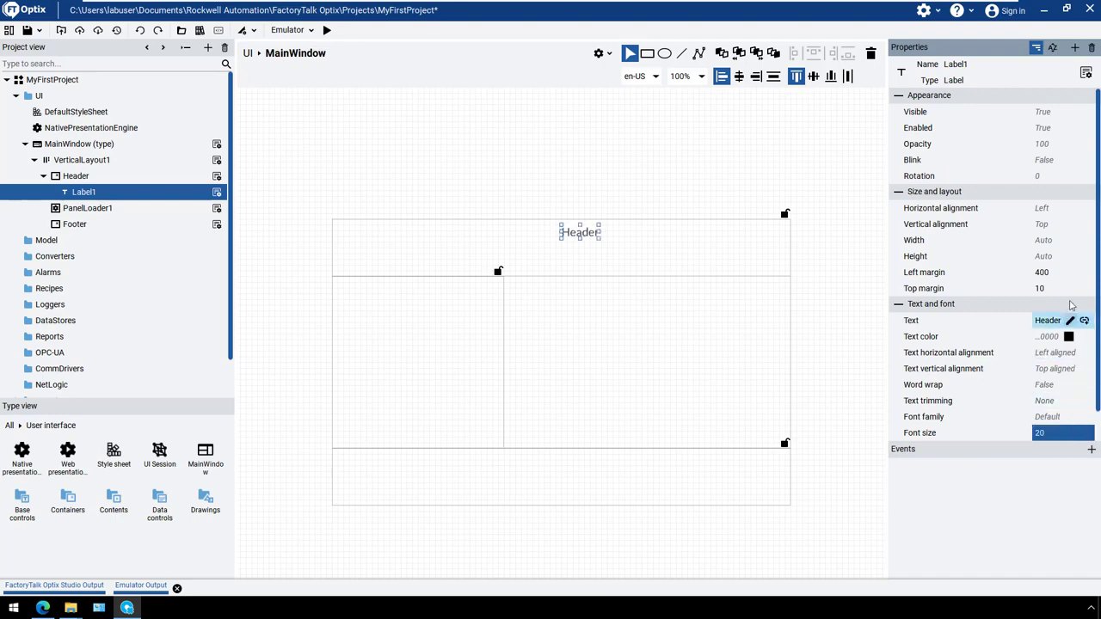
Set the Header label's horizontal alignment to Center and its left margin to 0
click(1071, 210)
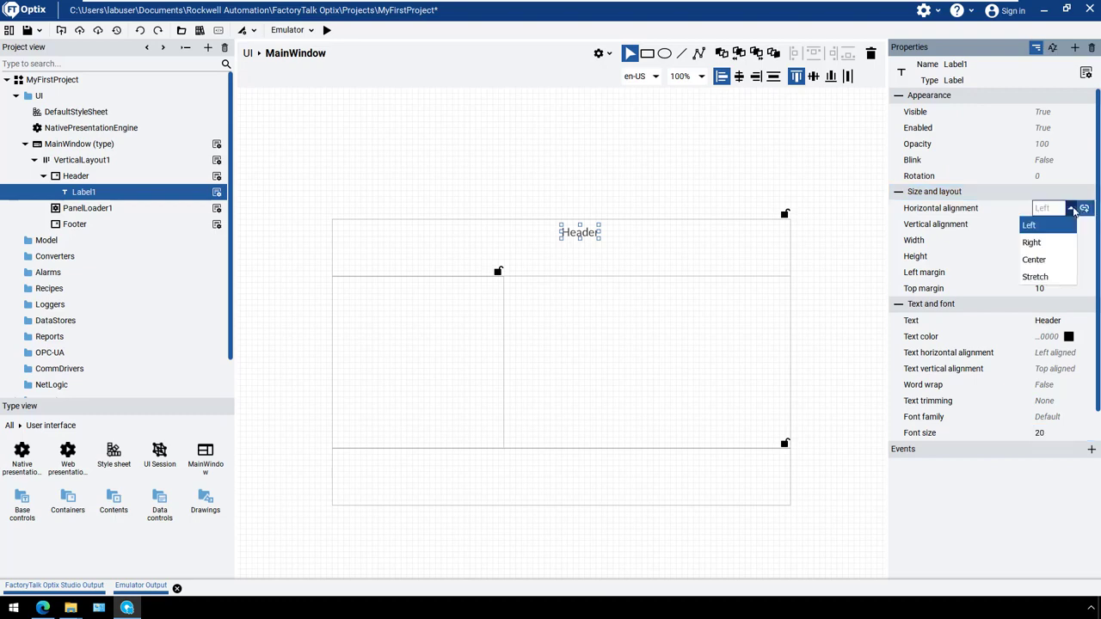
click(1035, 260)
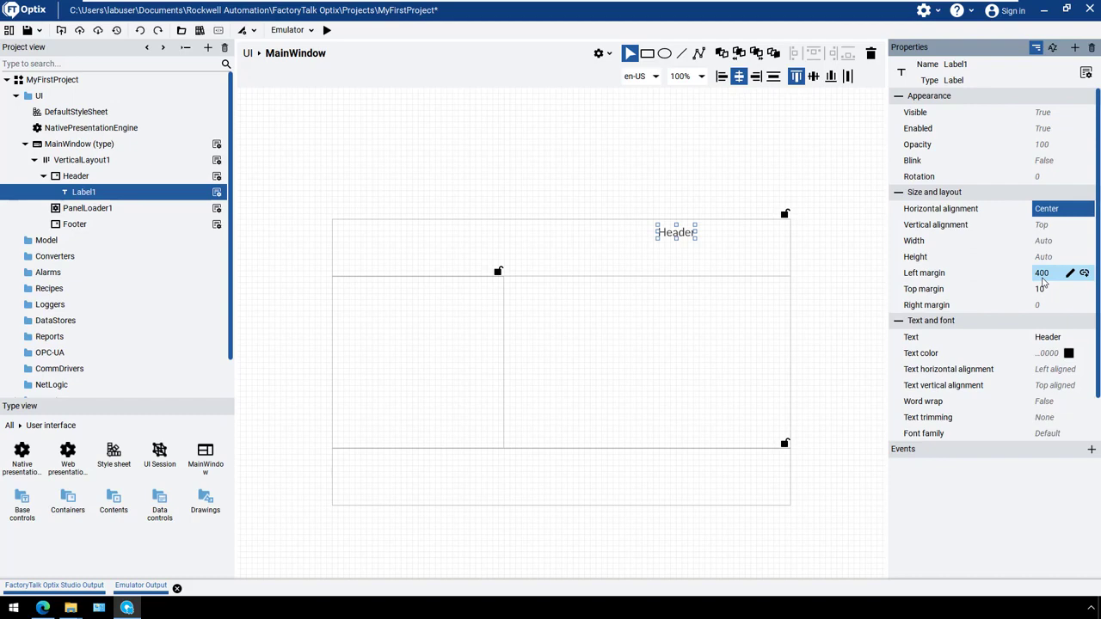
click(1043, 277)
text(0)
key(Return)
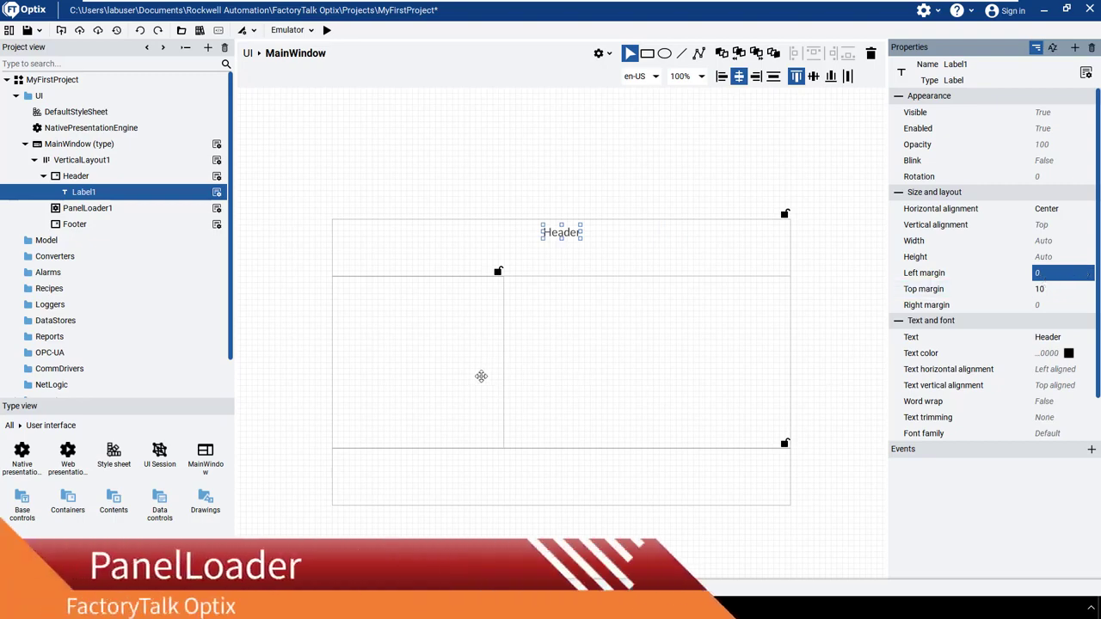
Set both the horizontal and vertical alignment of the panel loader to Stretch
click(445, 353)
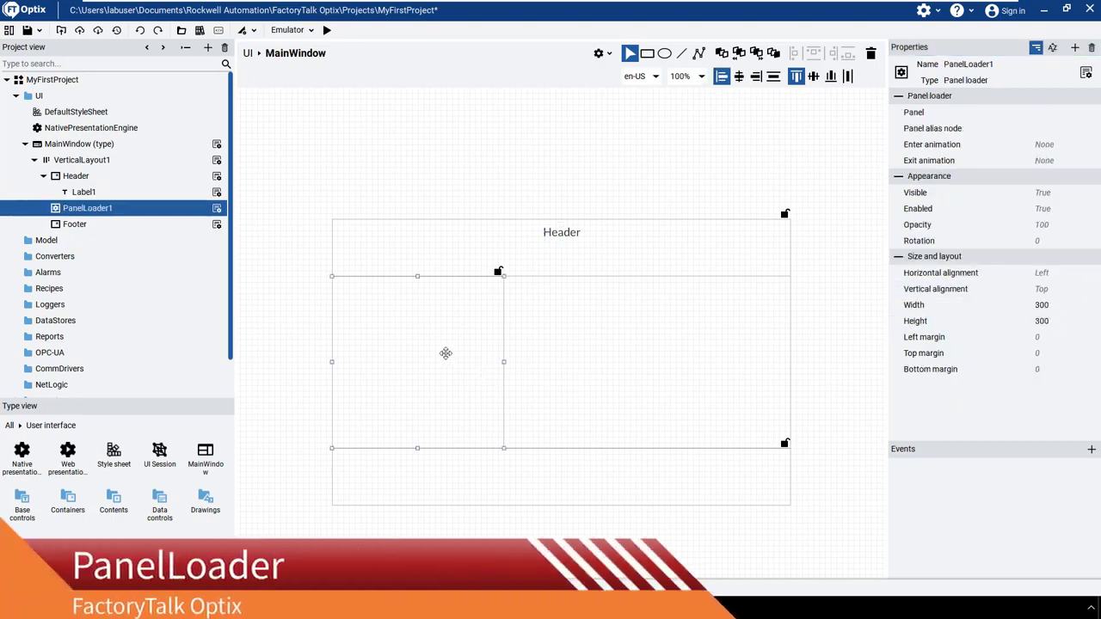
click(1058, 274)
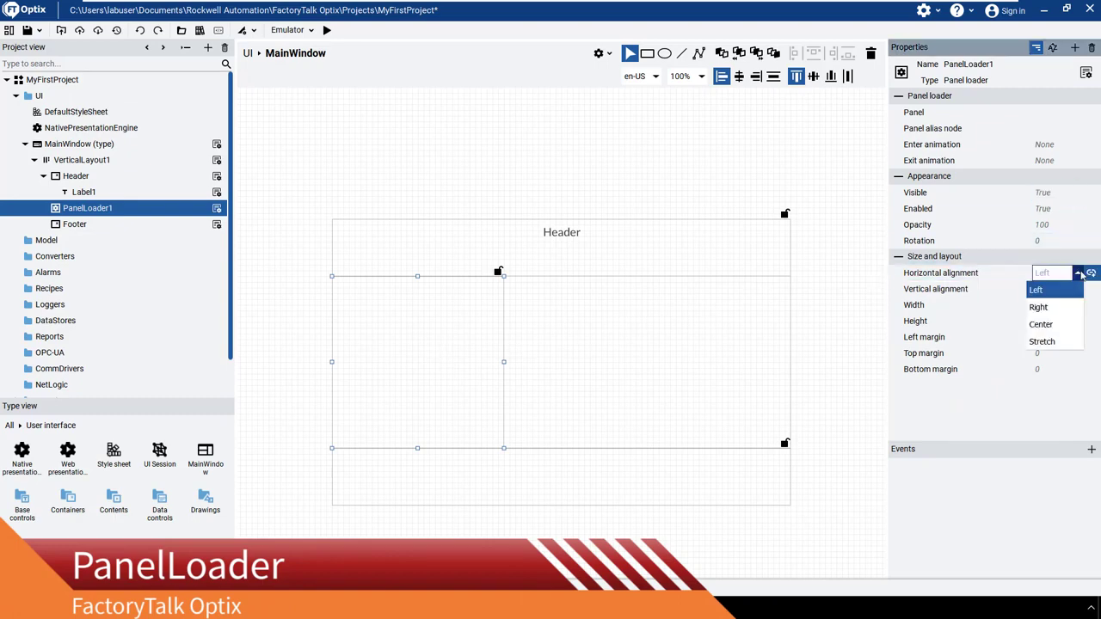
click(1060, 341)
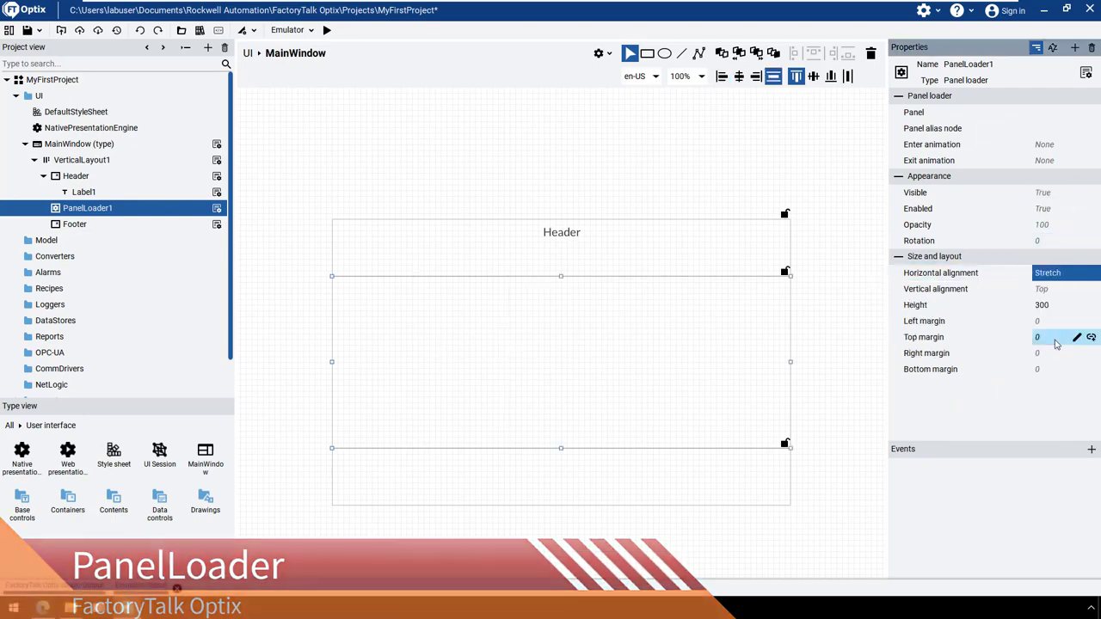
click(1077, 290)
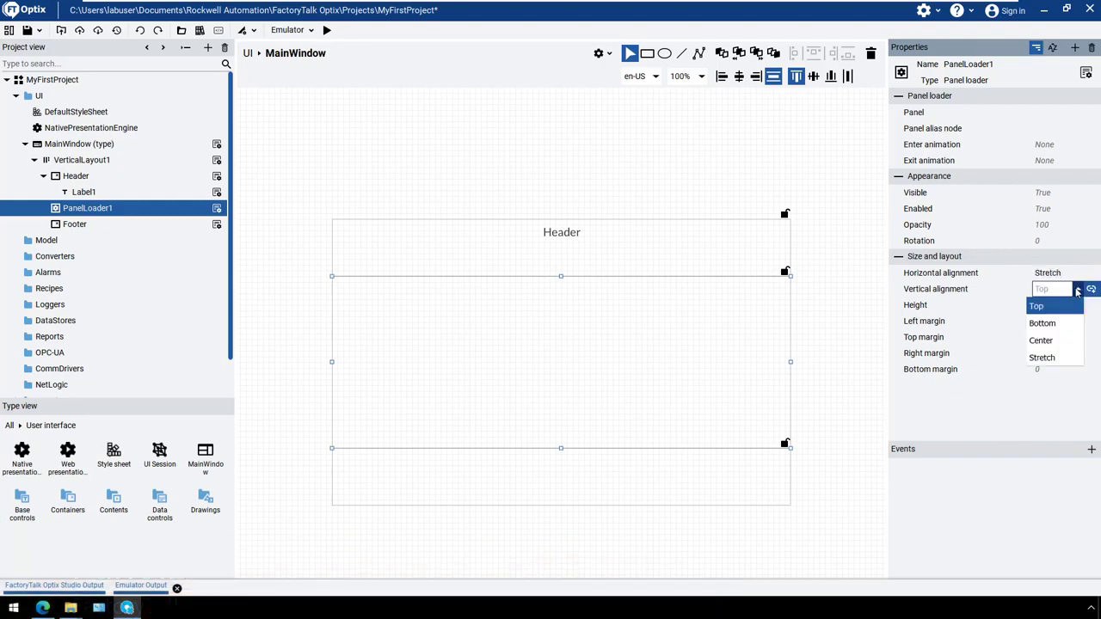
click(1043, 358)
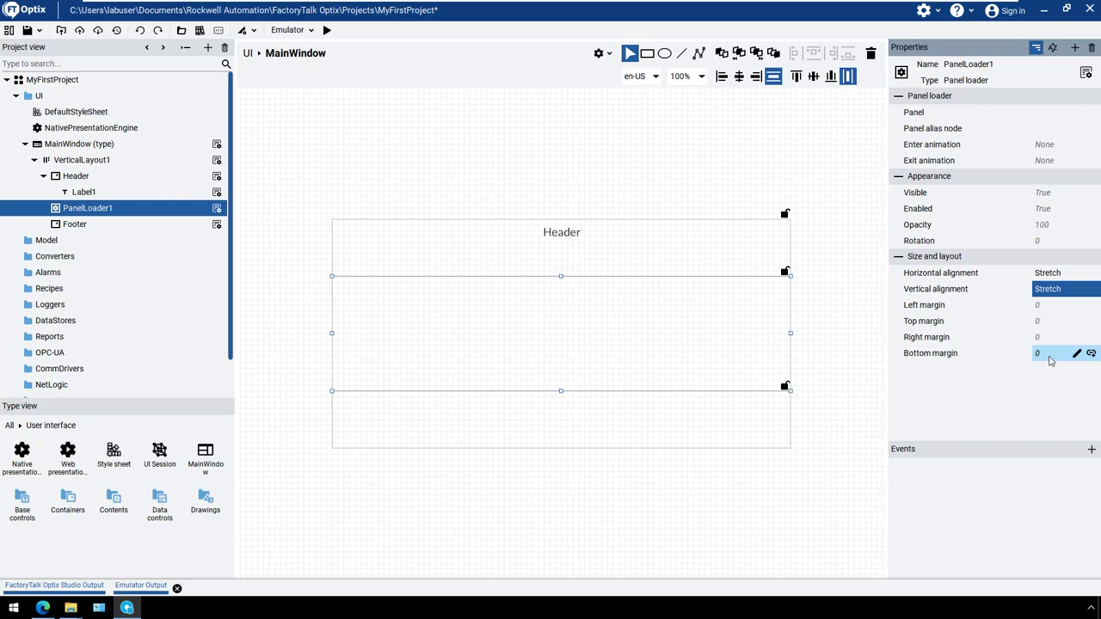
Create a new folder under UI and rename it Screens
right_click(33, 98)
mouse_move(49, 108)
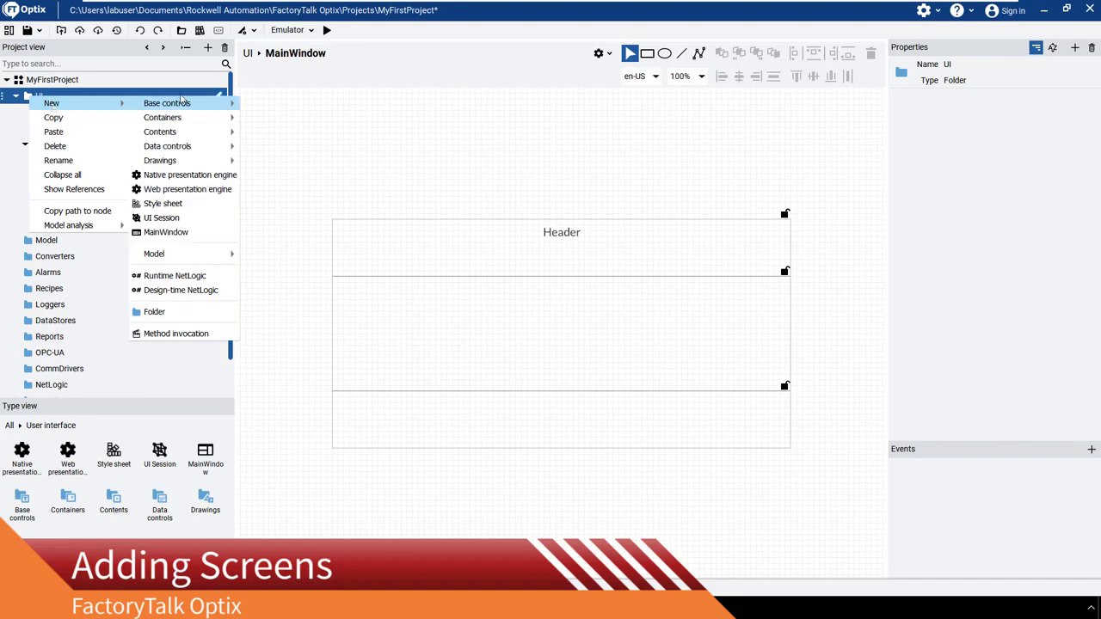
click(164, 316)
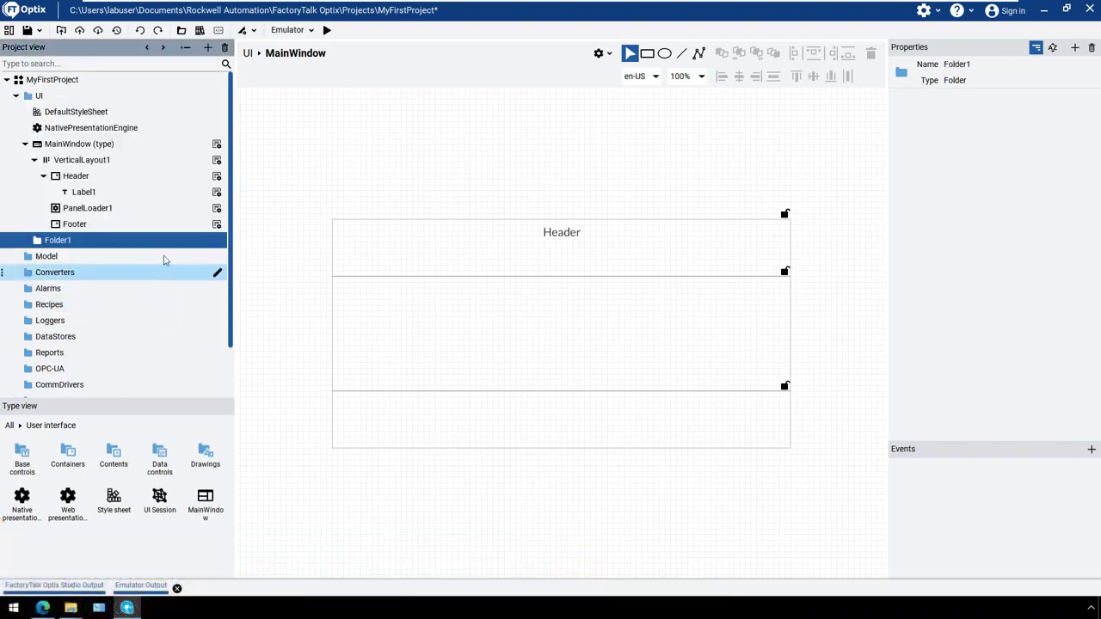
click(218, 243)
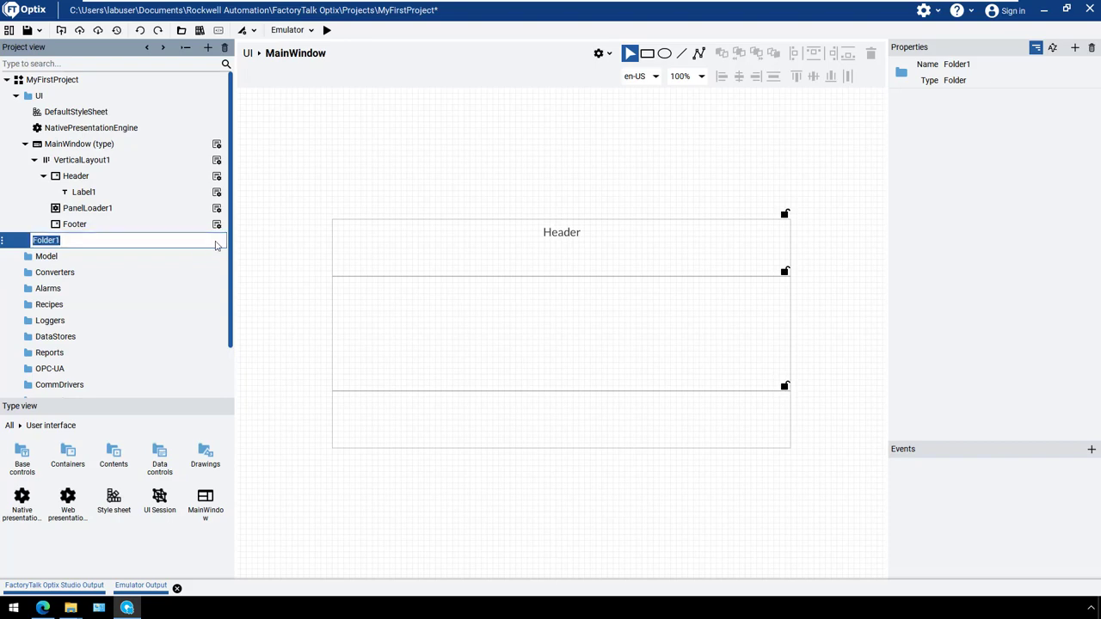
text(Screens)
key(Return)
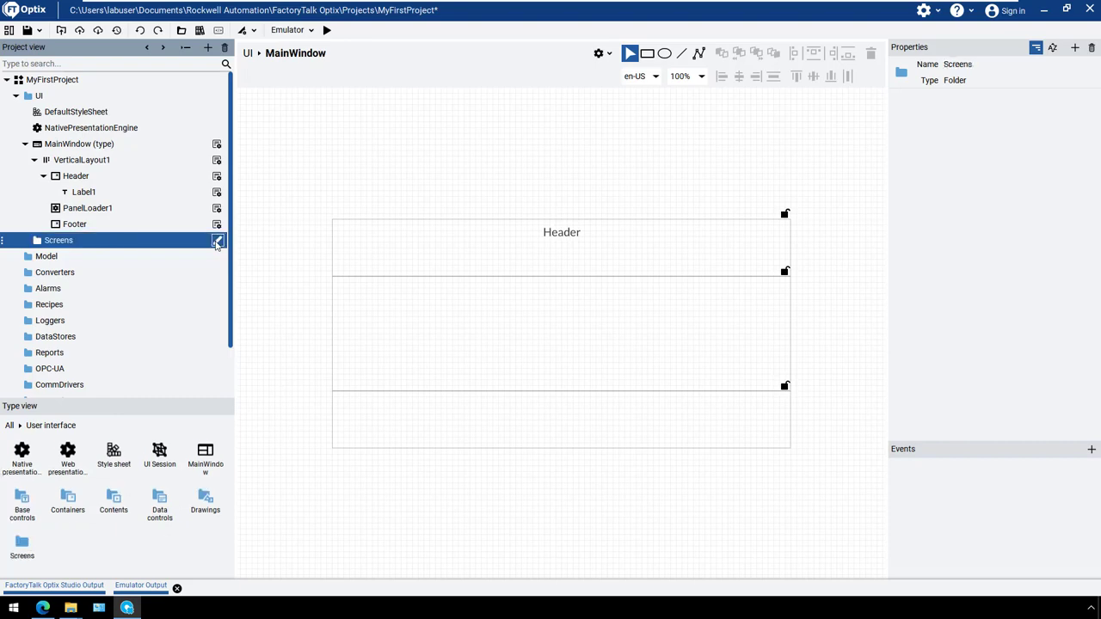
Add a new panel inside the Screens folder
right_click(110, 245)
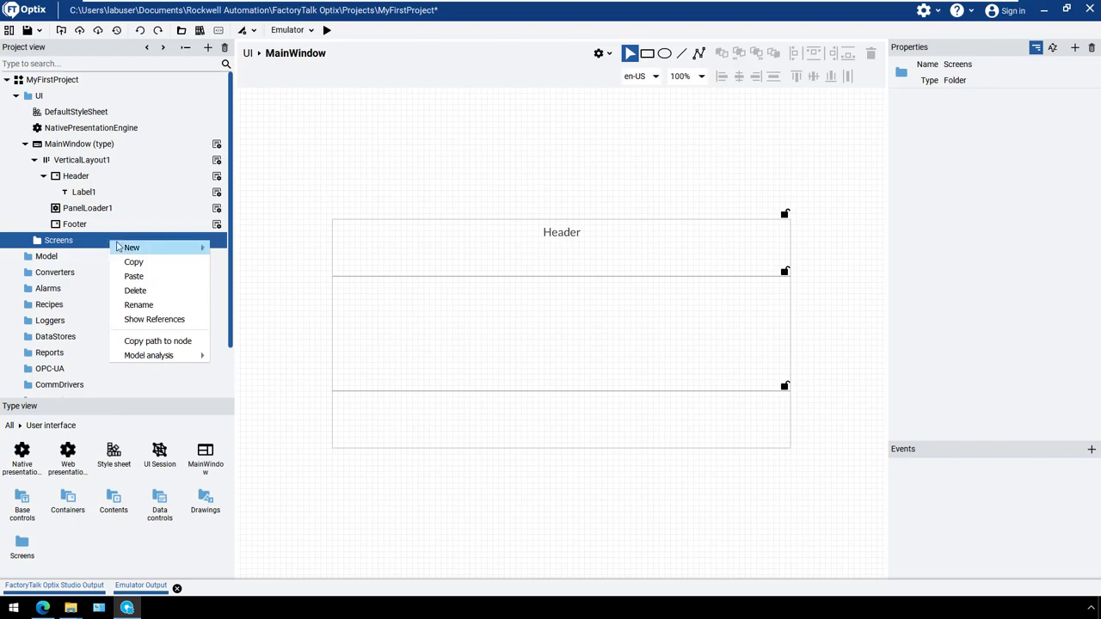
mouse_move(125, 250)
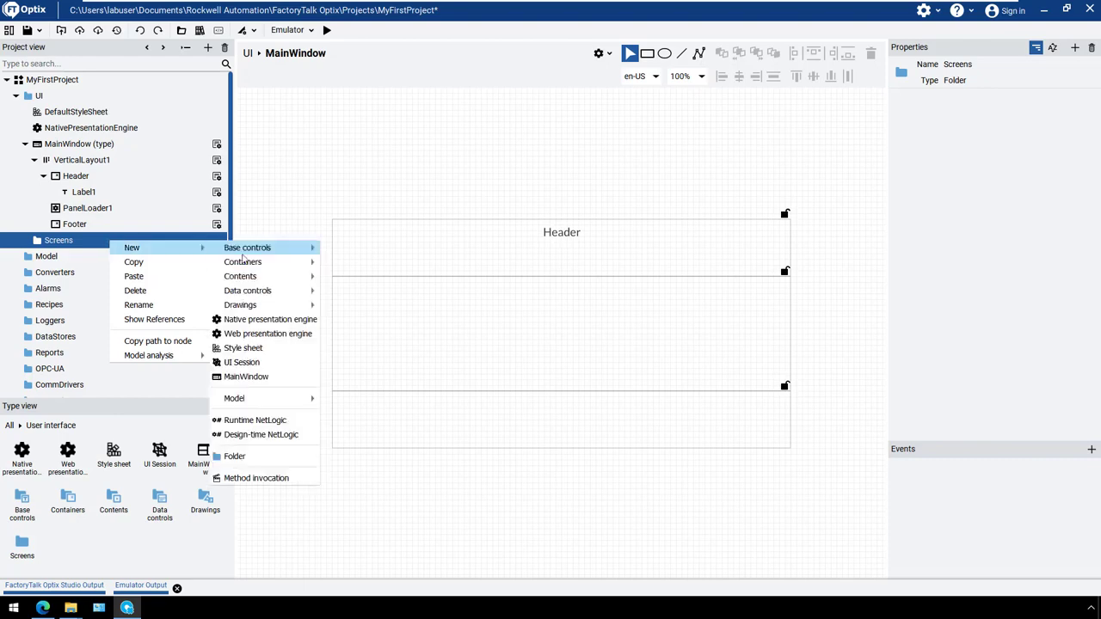
mouse_move(246, 265)
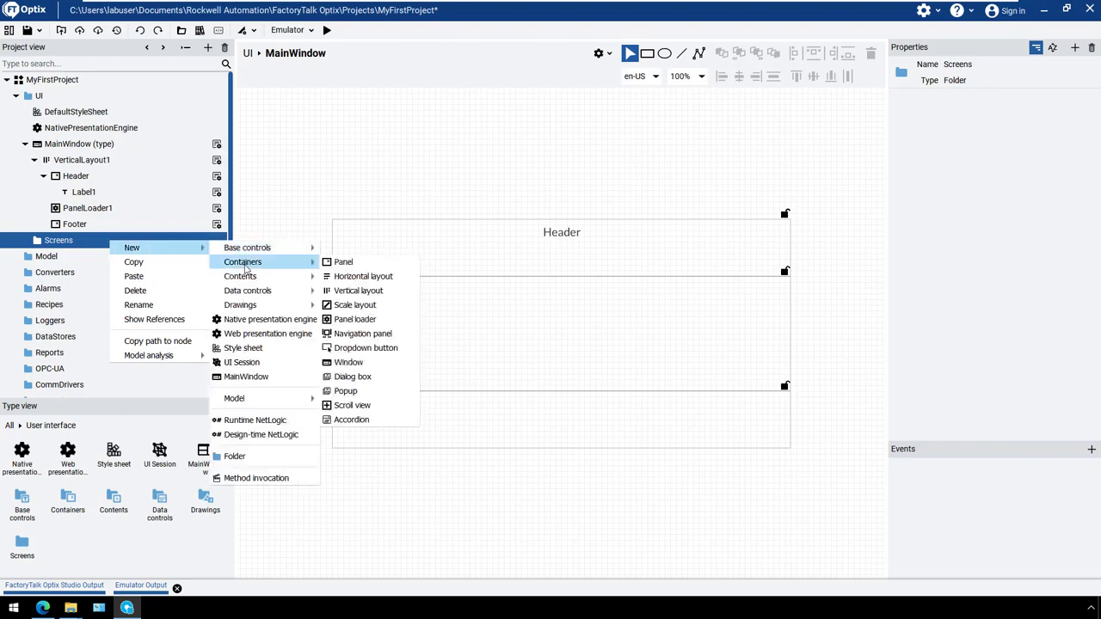
click(349, 262)
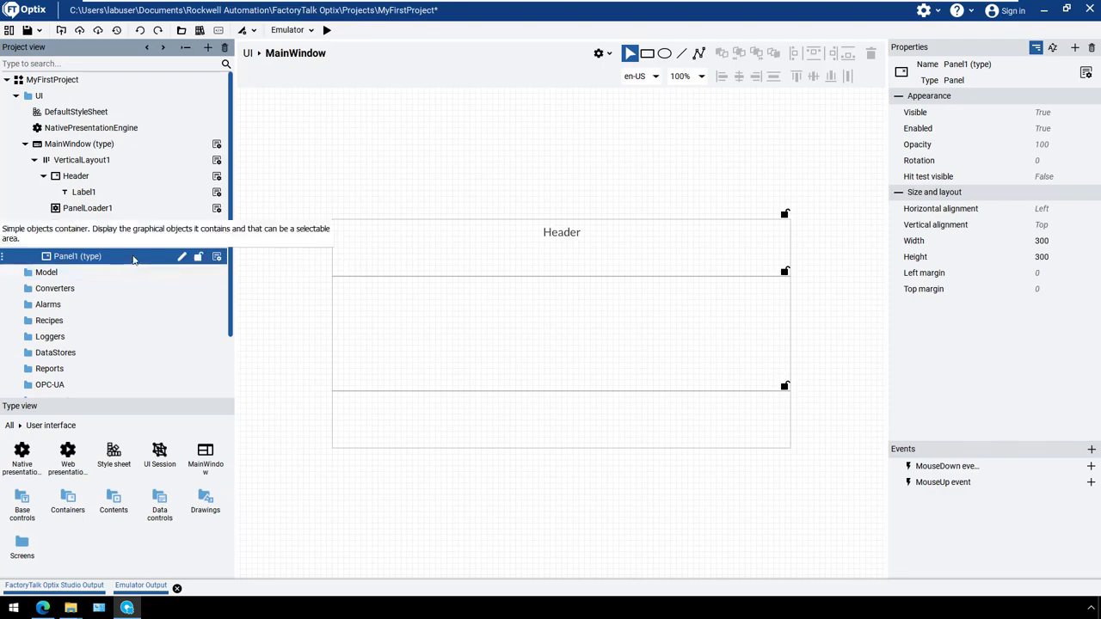
Set the Screens panel's horizontal and vertical alignment to Stretch and open the panel in the editor
click(1079, 209)
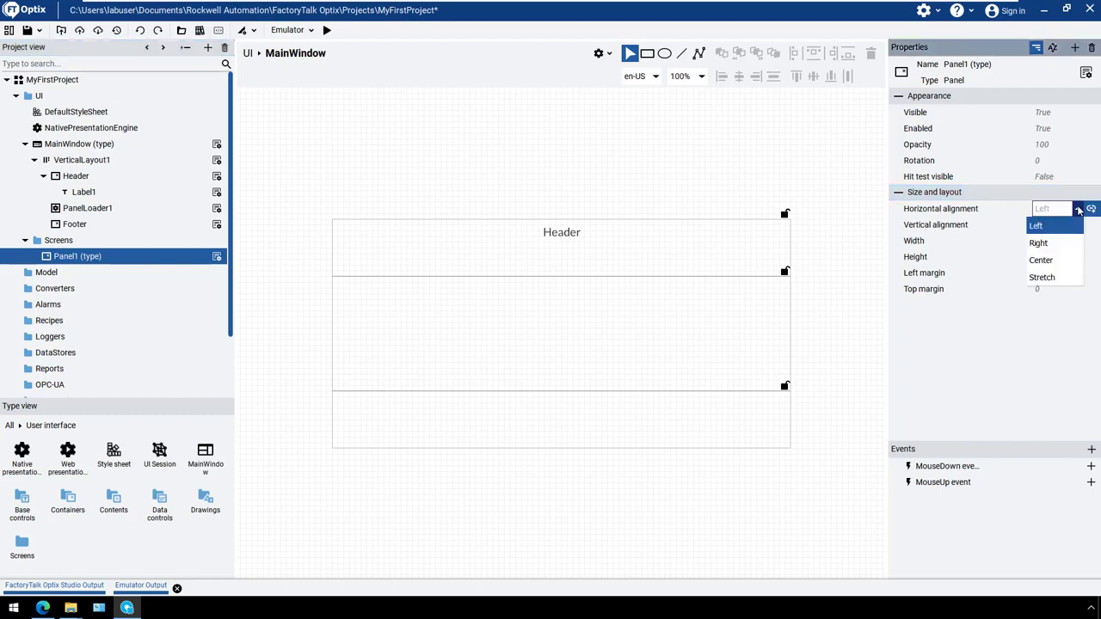
click(1042, 278)
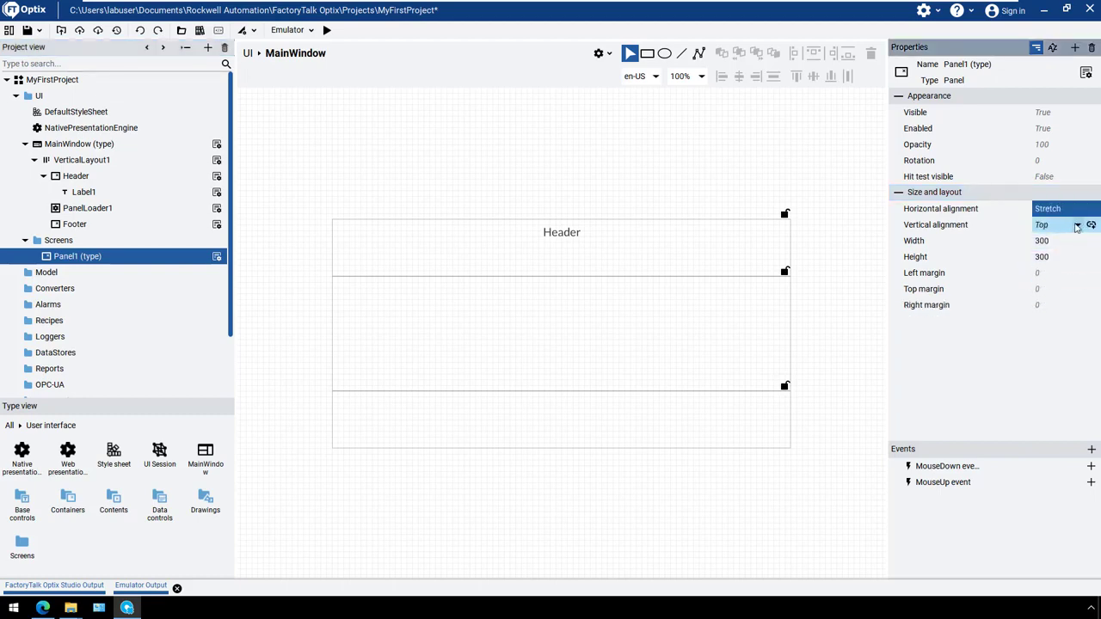
click(1077, 226)
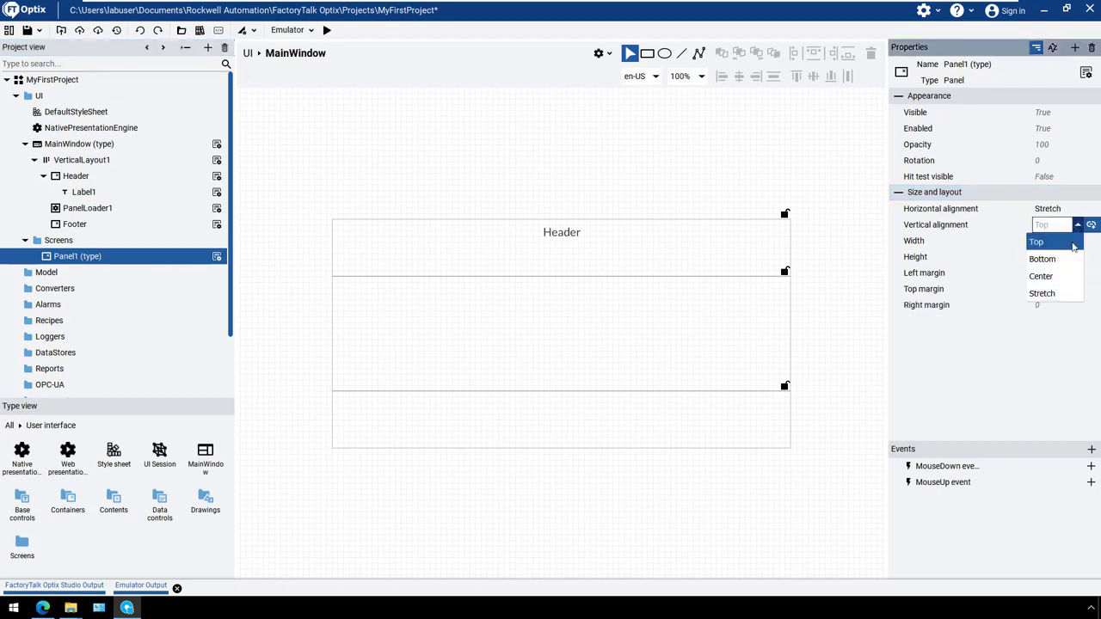
click(1043, 293)
click(160, 257)
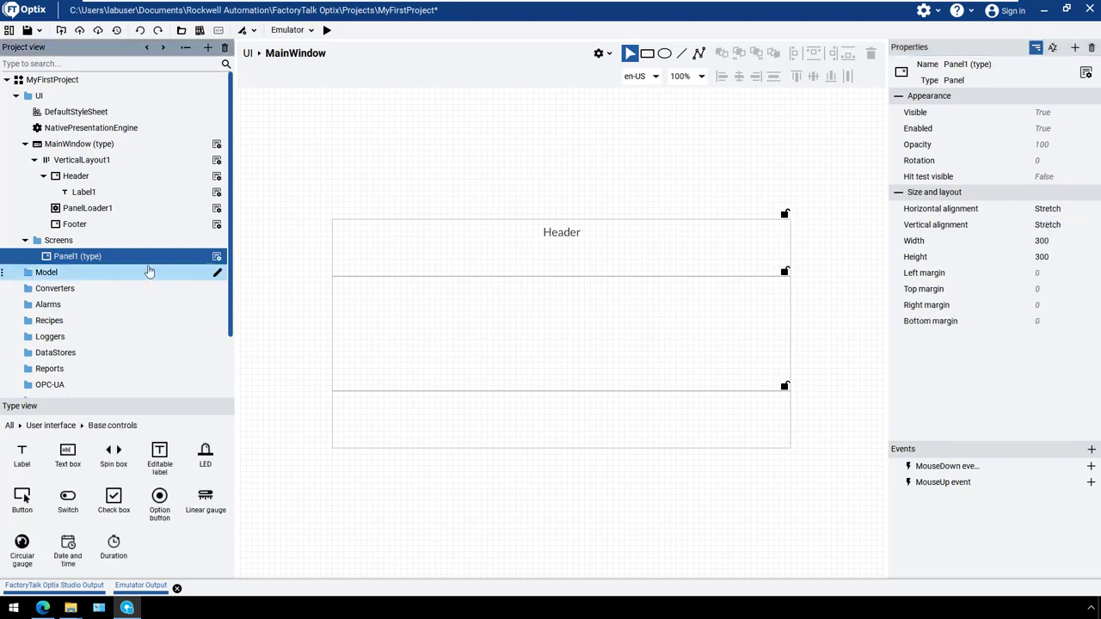
double_click(129, 257)
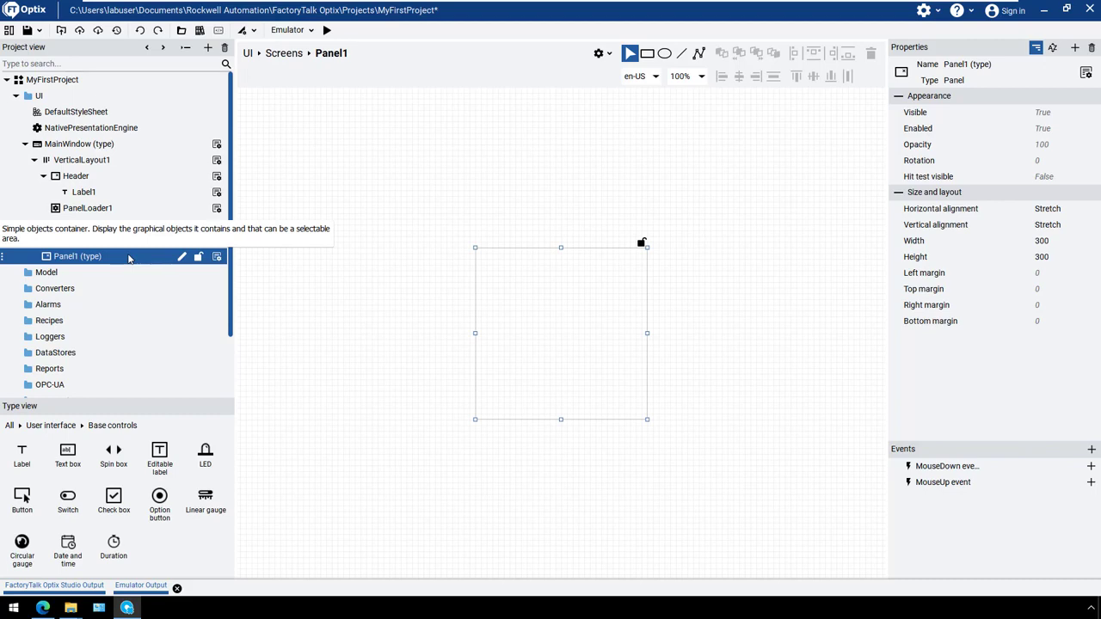
Add a label near the top centre of Panel1, at a left margin of about 140 and a top margin of about 35
right_click(129, 256)
click(50, 425)
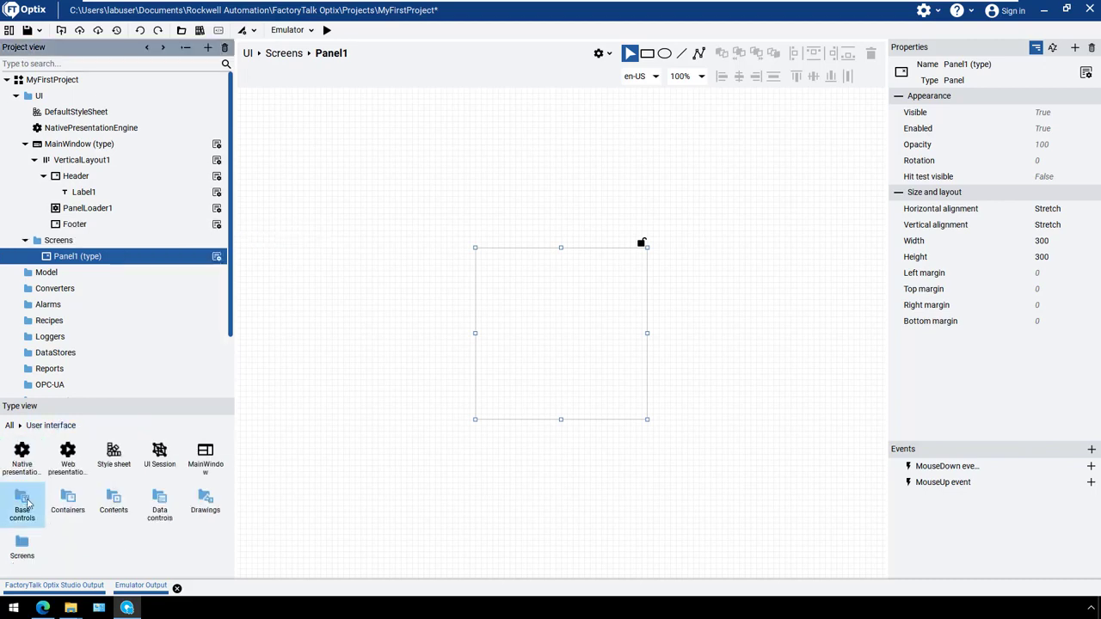
double_click(22, 502)
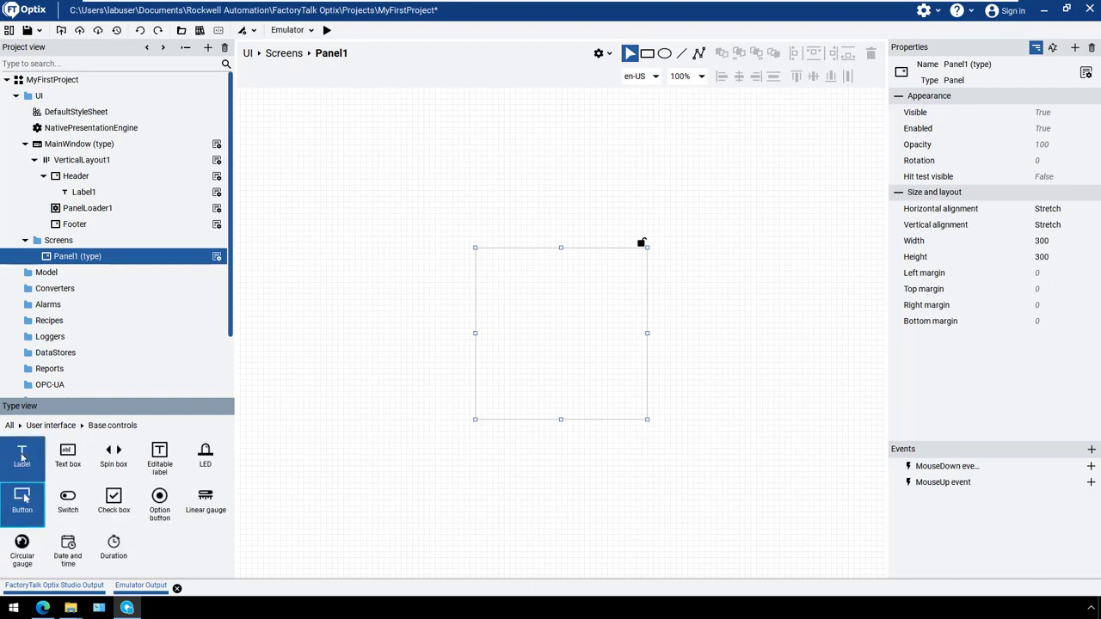
drag(22, 456, 561, 275)
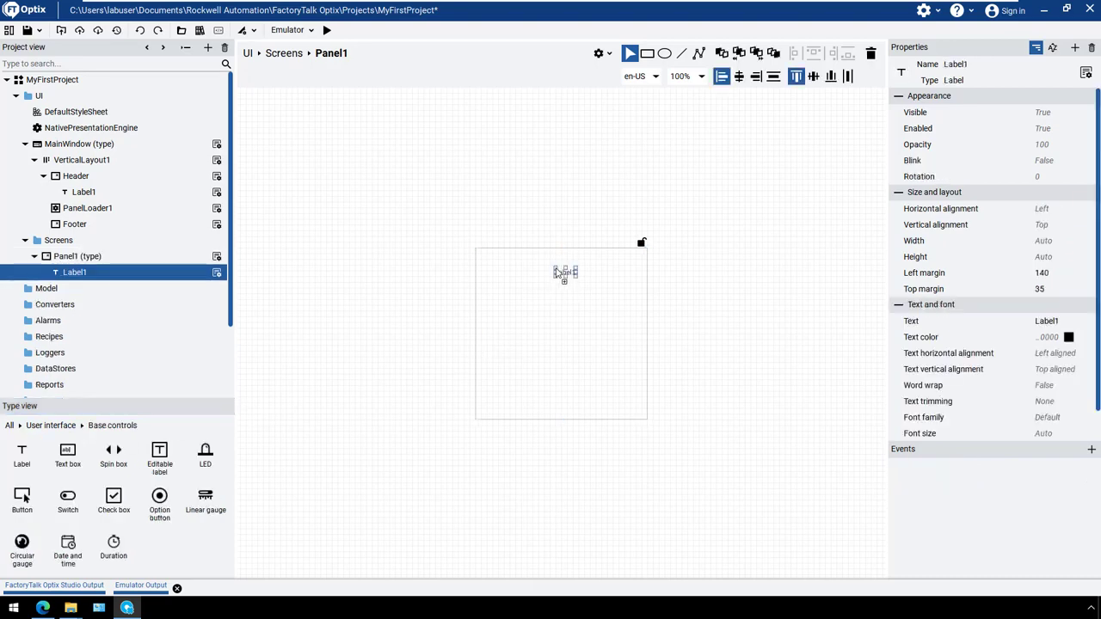
Set the new label's text to "Panel 1" and its font size to 20
click(1070, 321)
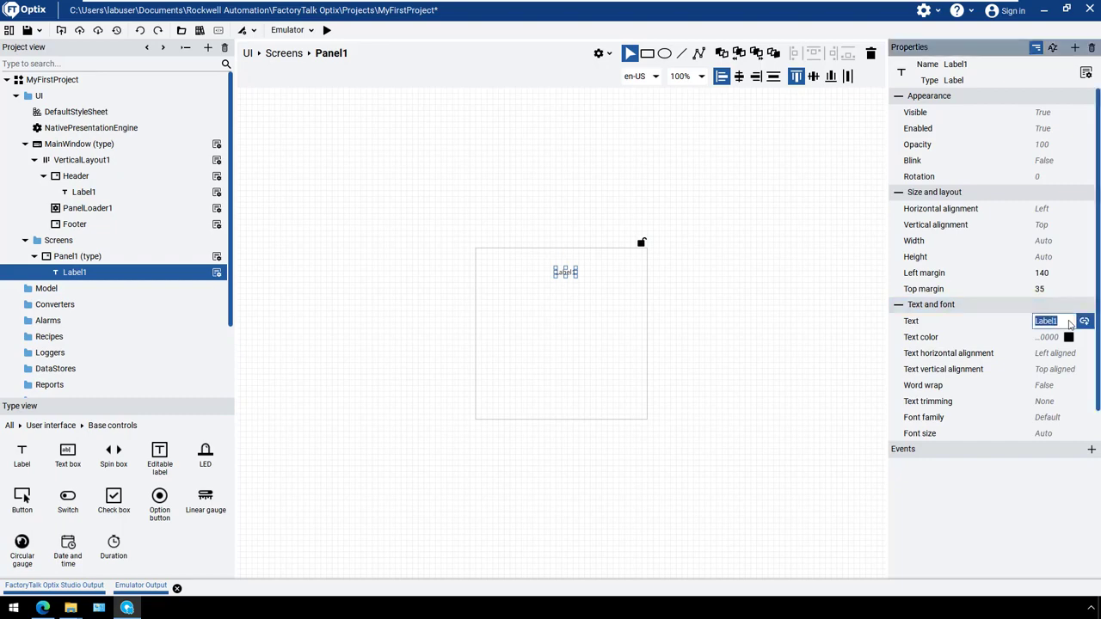
text(Panel 1)
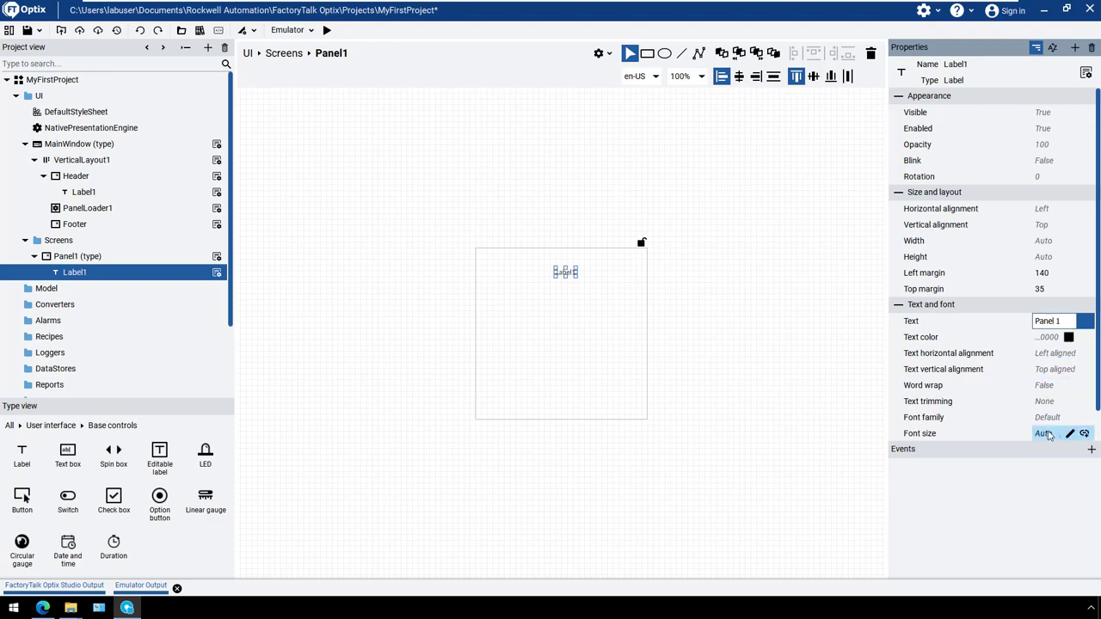
click(1049, 433)
text(20)
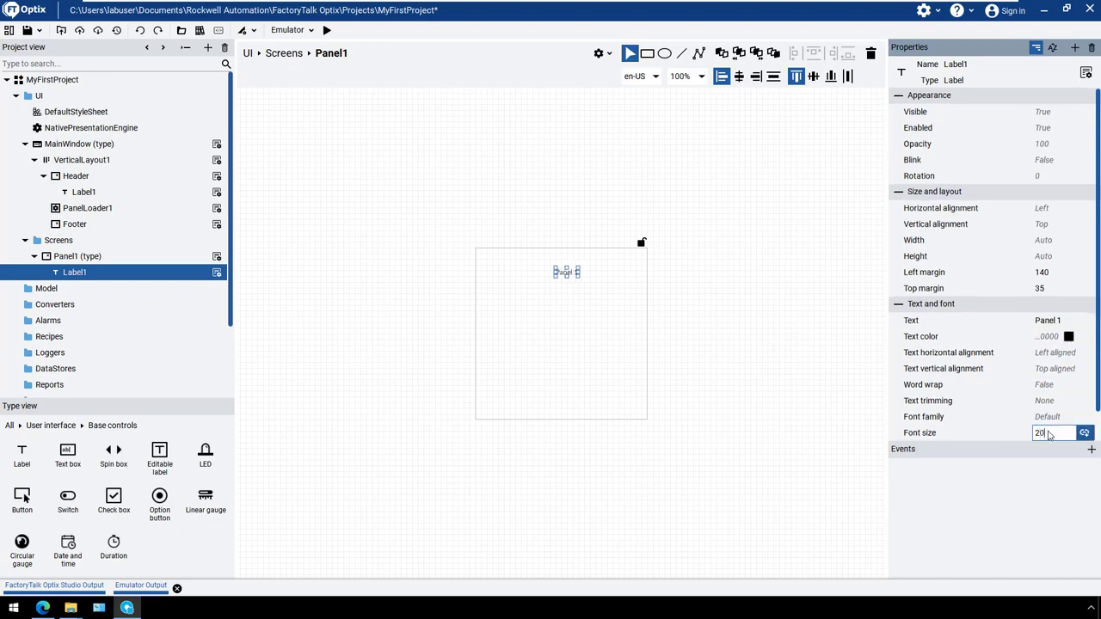
Set the Panel 1 label's horizontal alignment to Center and its left margin to 0
click(1072, 210)
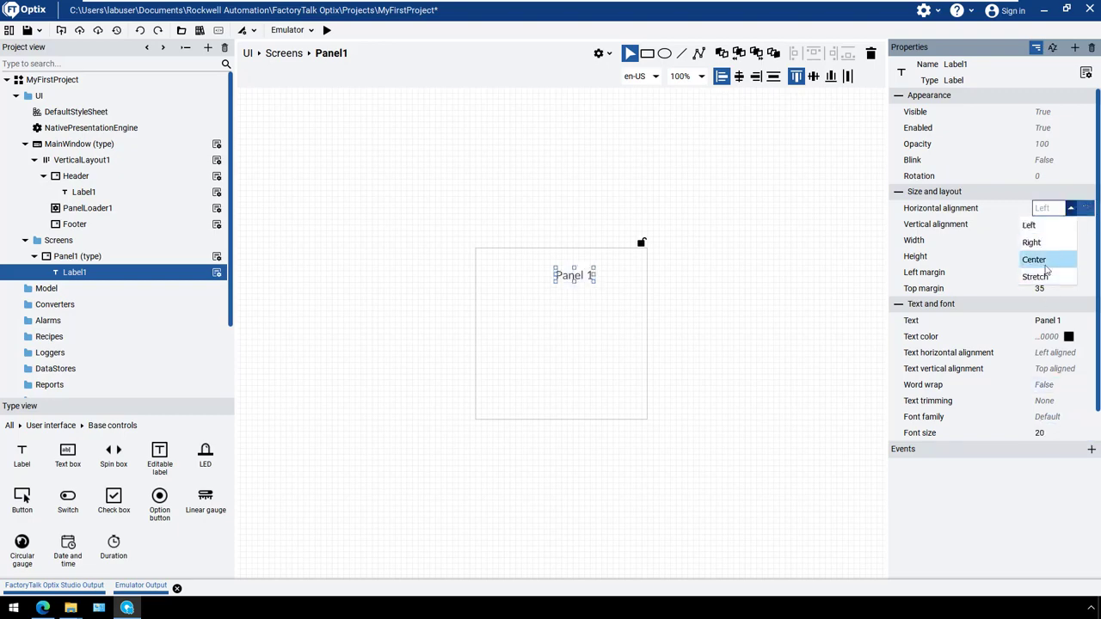
click(1046, 266)
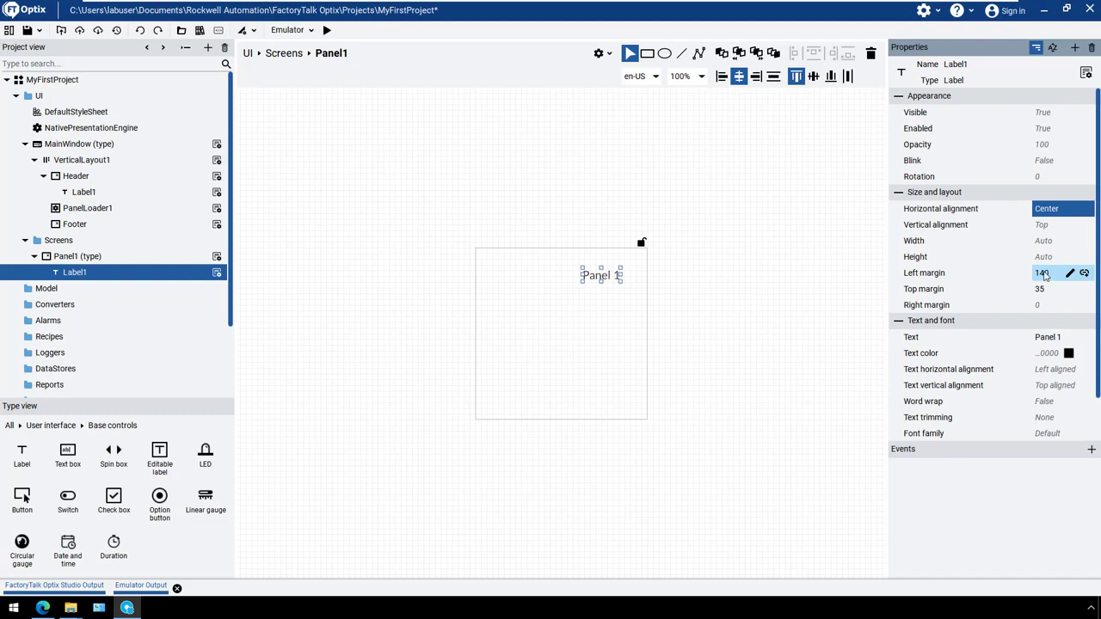
click(1045, 274)
text(0)
key(Return)
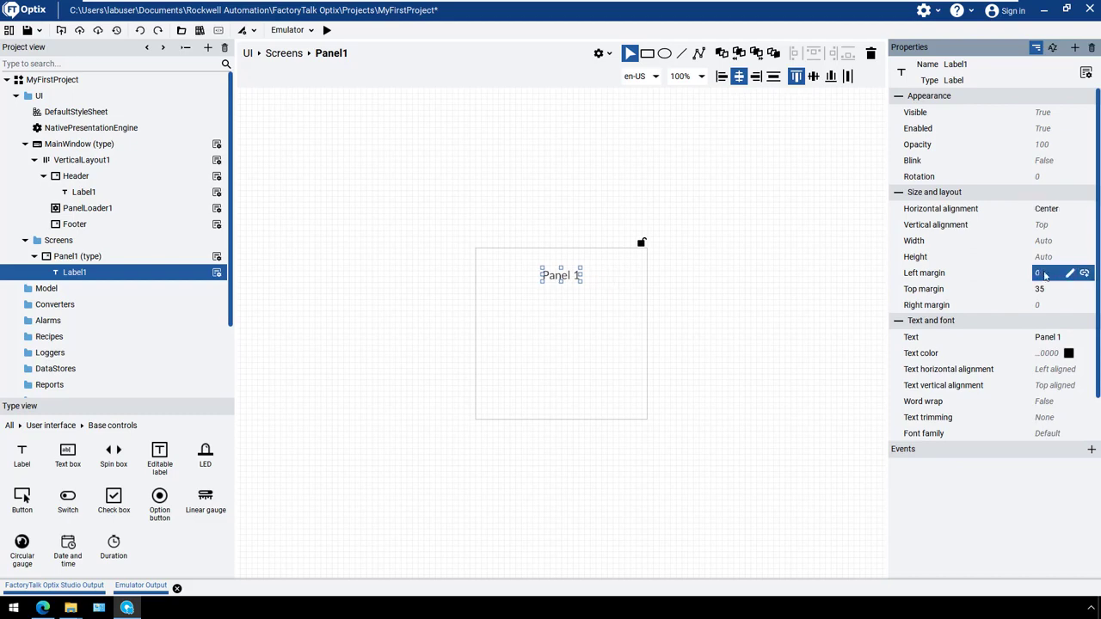
Duplicate Panel1, including its label, within the Screens folder
click(478, 266)
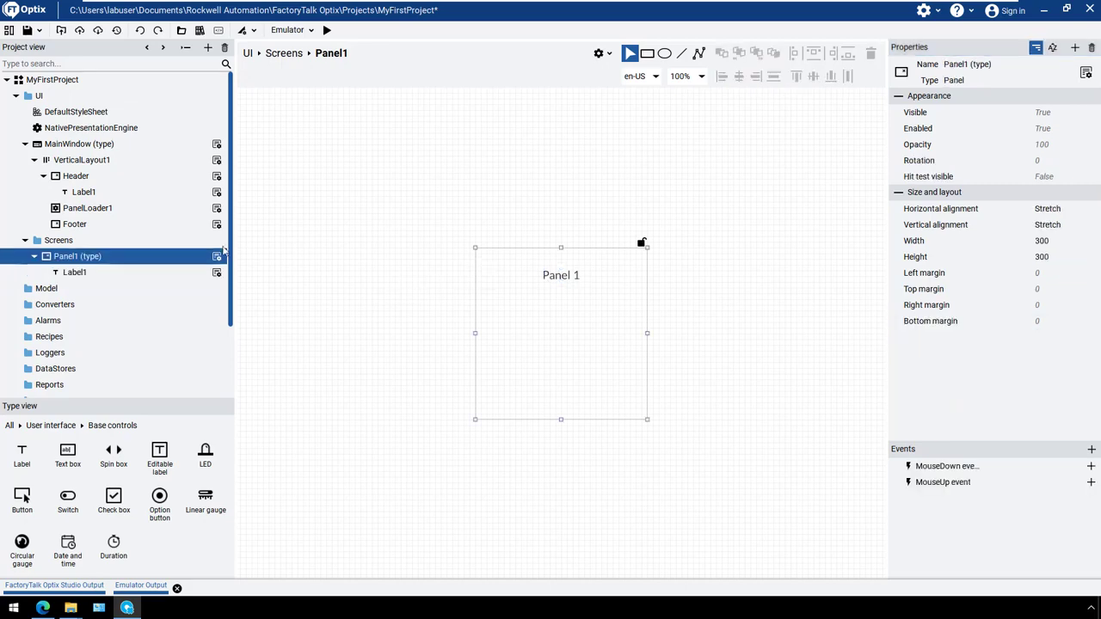
right_click(92, 259)
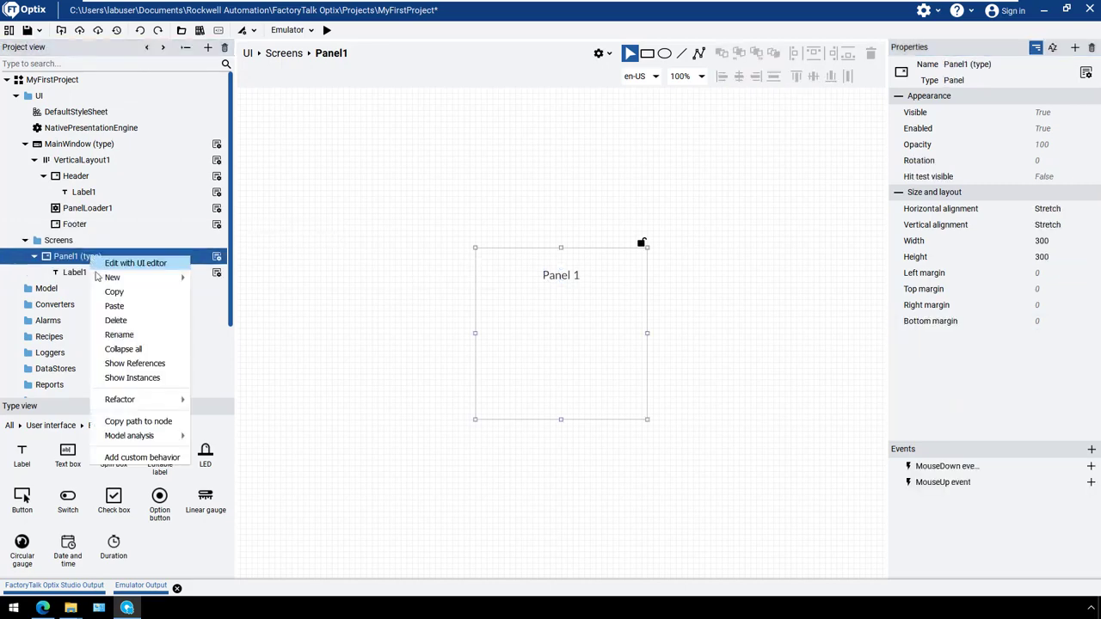
mouse_move(110, 281)
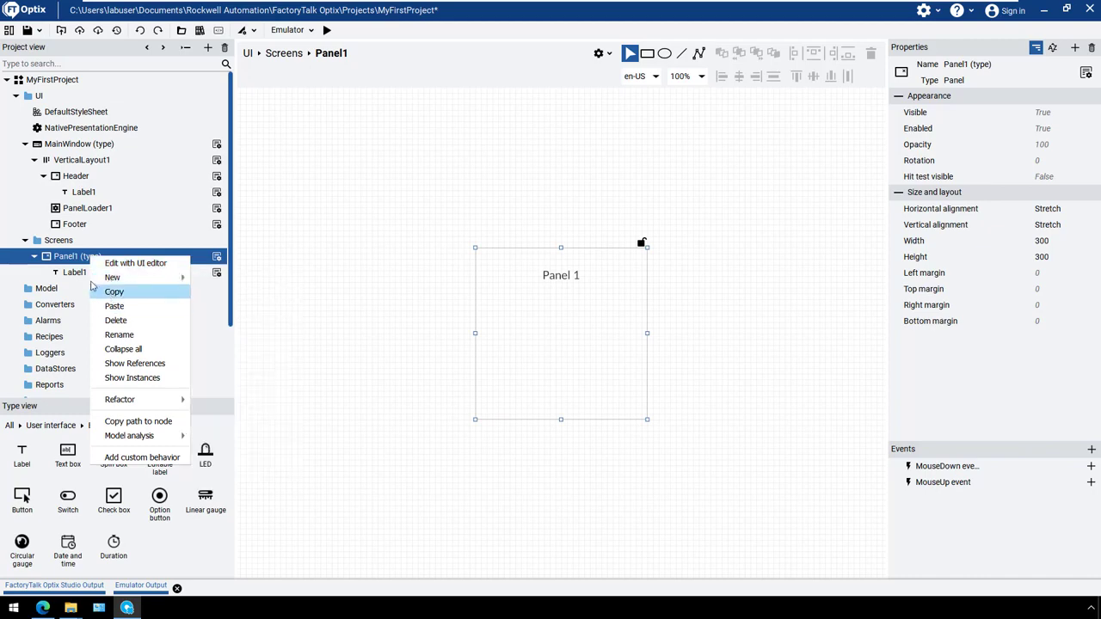
click(86, 282)
right_click(70, 256)
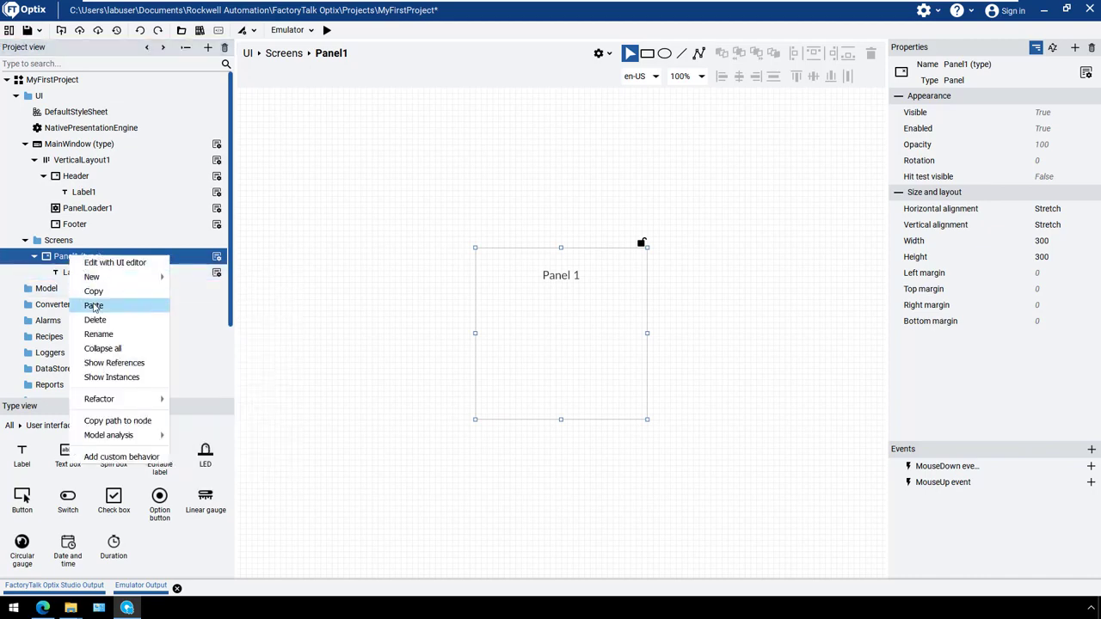
click(94, 306)
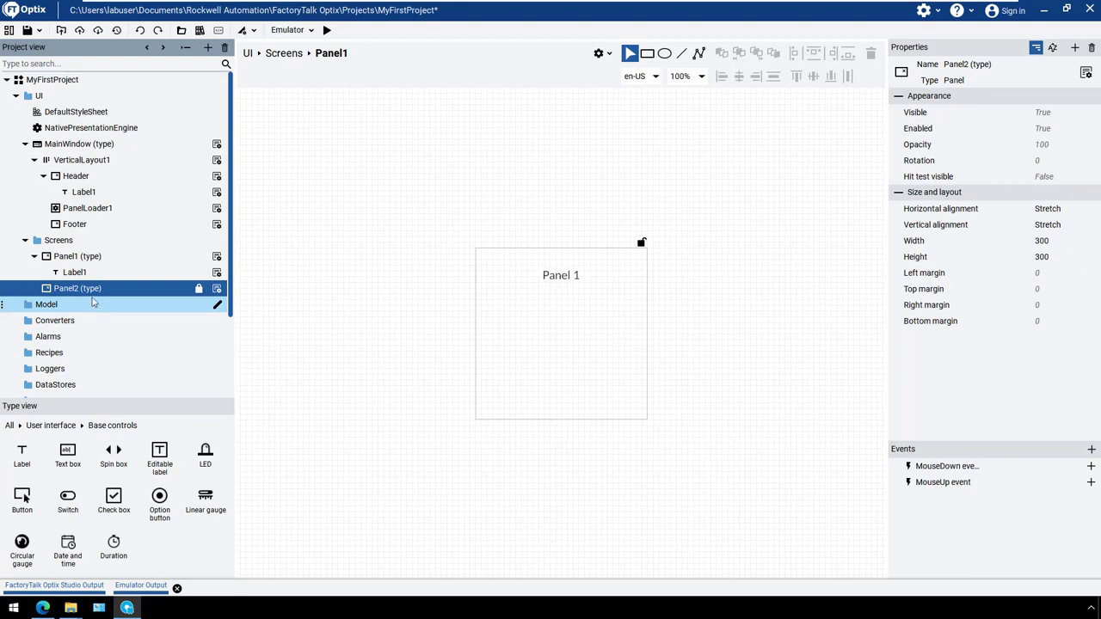
Open the label inside the duplicated panel and set its text to "Panel 2"
double_click(84, 292)
double_click(78, 305)
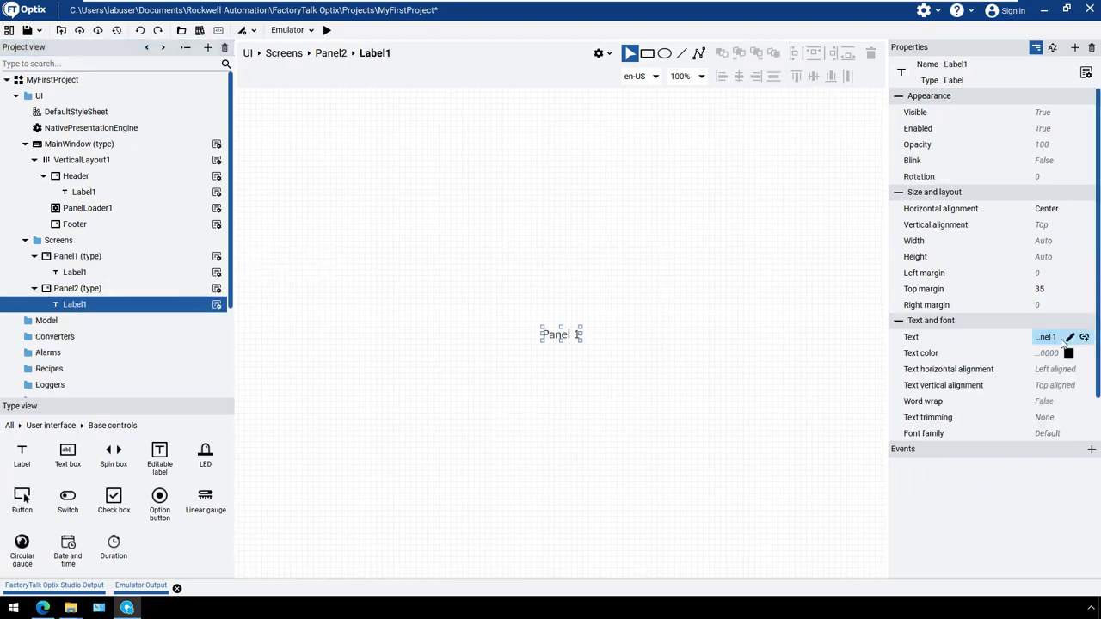
click(1072, 338)
click(1068, 341)
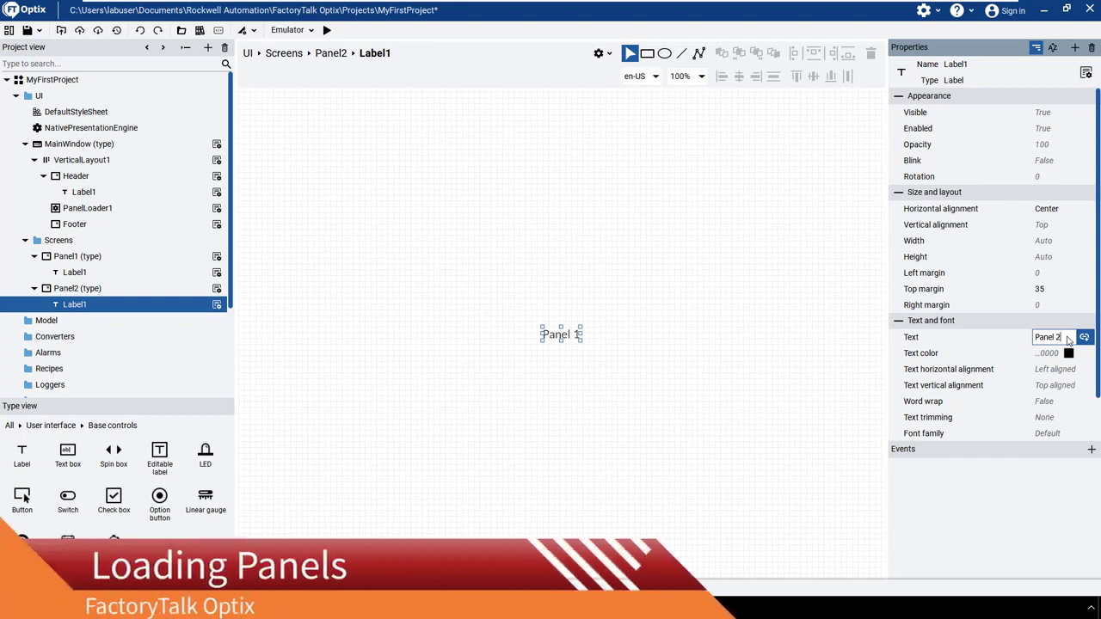
key(Return)
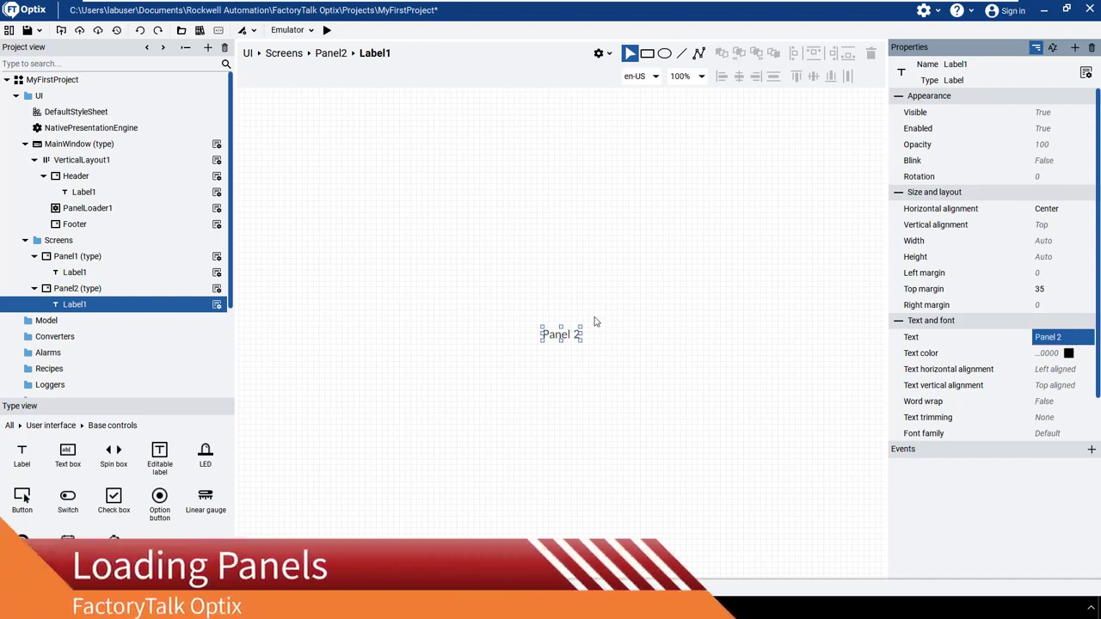
Add a button to the Footer at about left margin 324 and top margin 40, with the text "Panel 1"
click(75, 226)
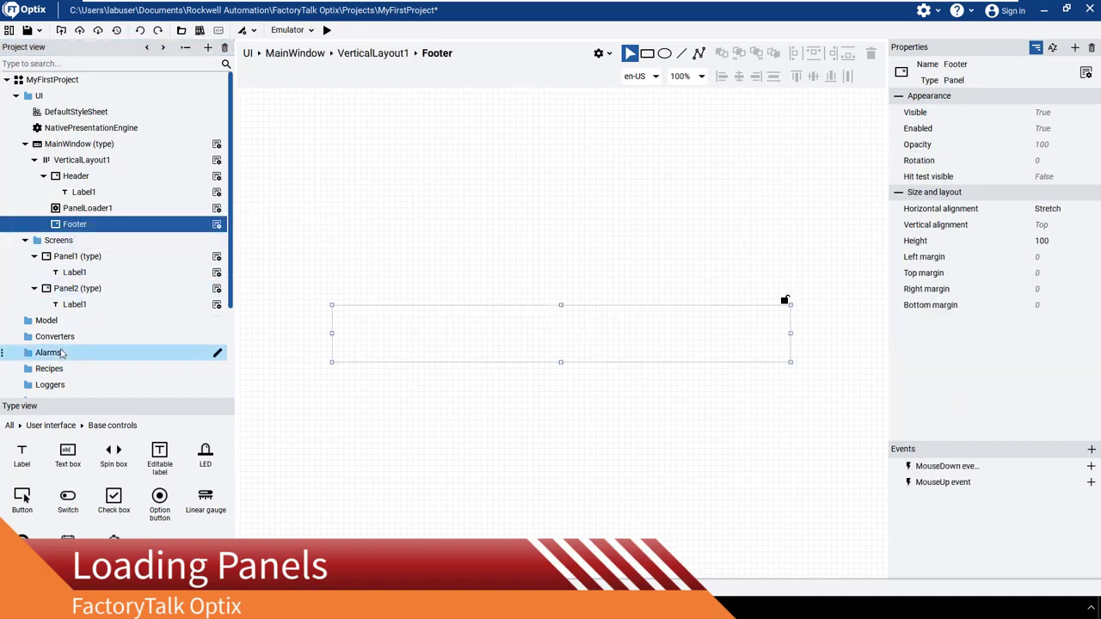
drag(21, 497, 519, 334)
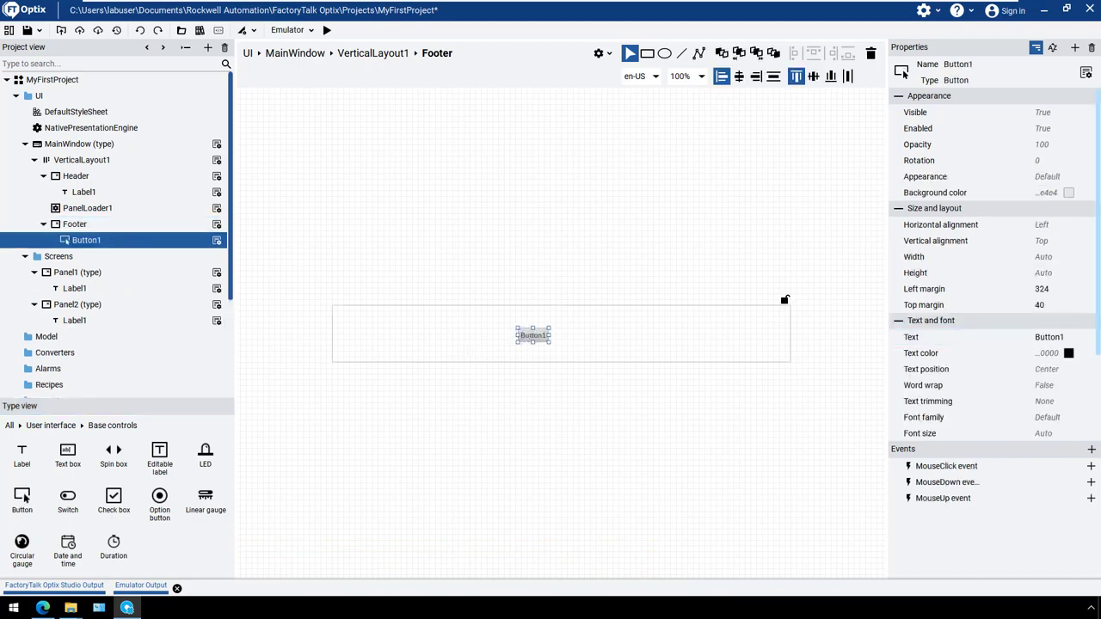
click(1070, 339)
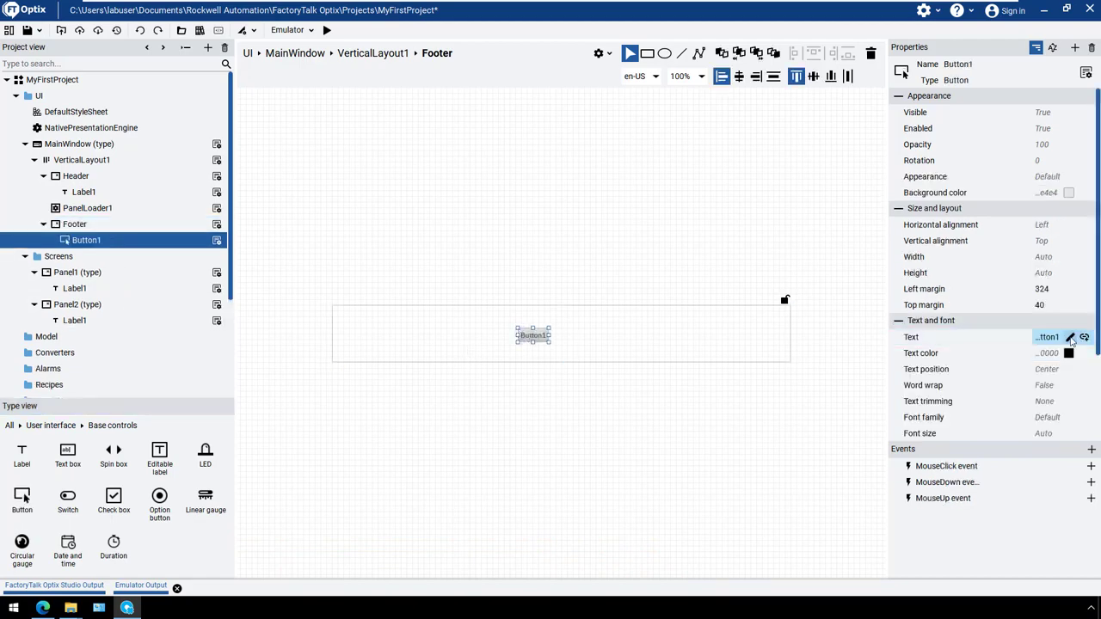
text(Panel 1)
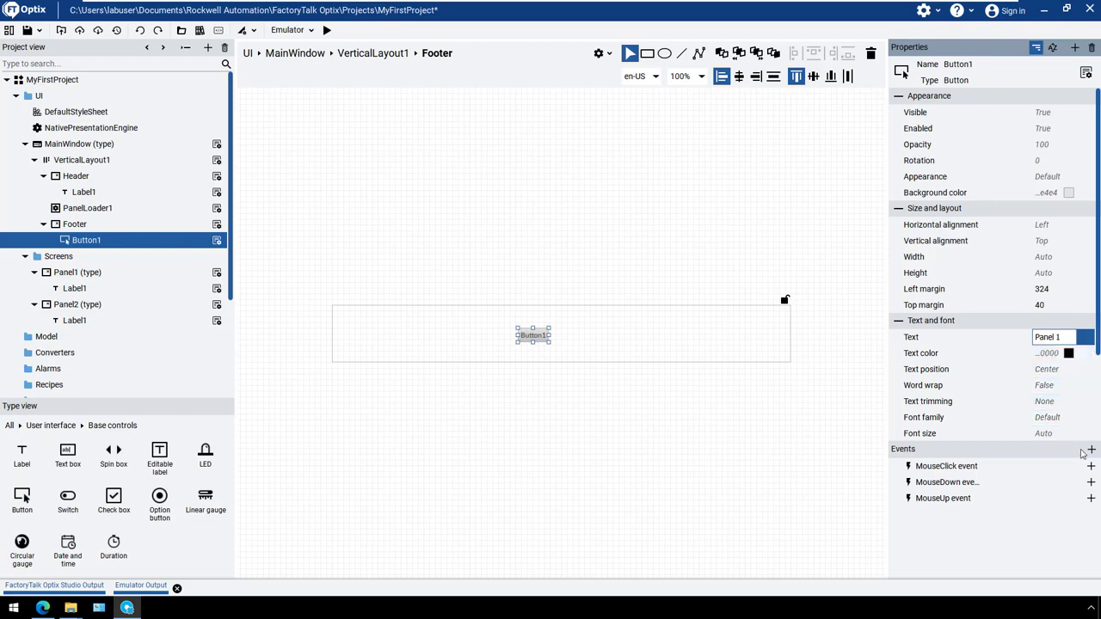
Assign PanelLoader1's Change panel method to the Panel 1 button's MouseClick event
click(1091, 466)
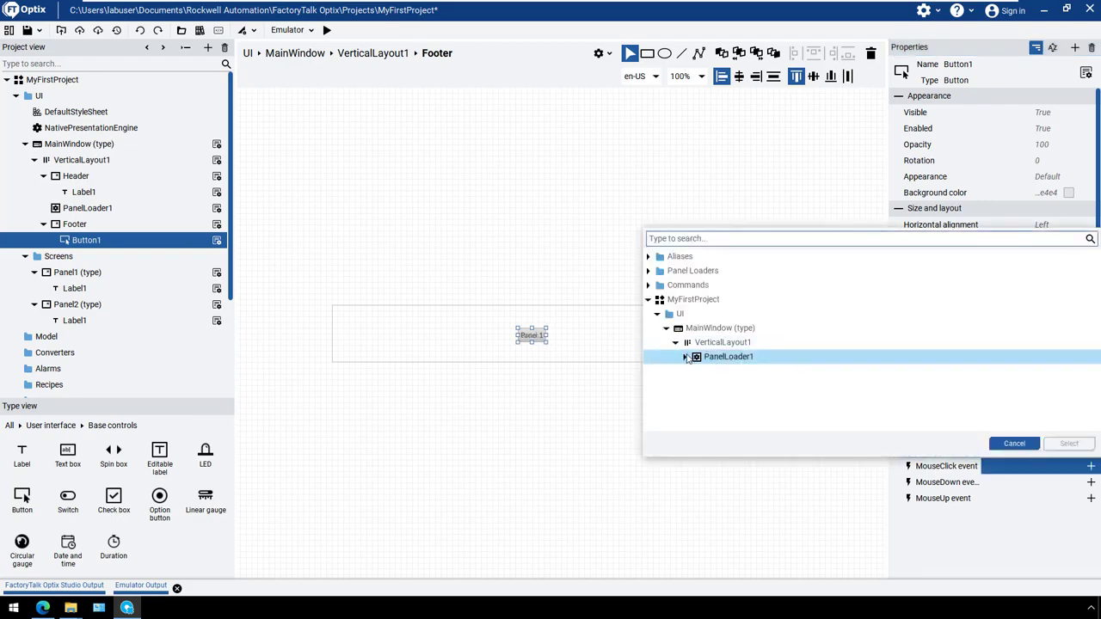
click(686, 357)
click(727, 372)
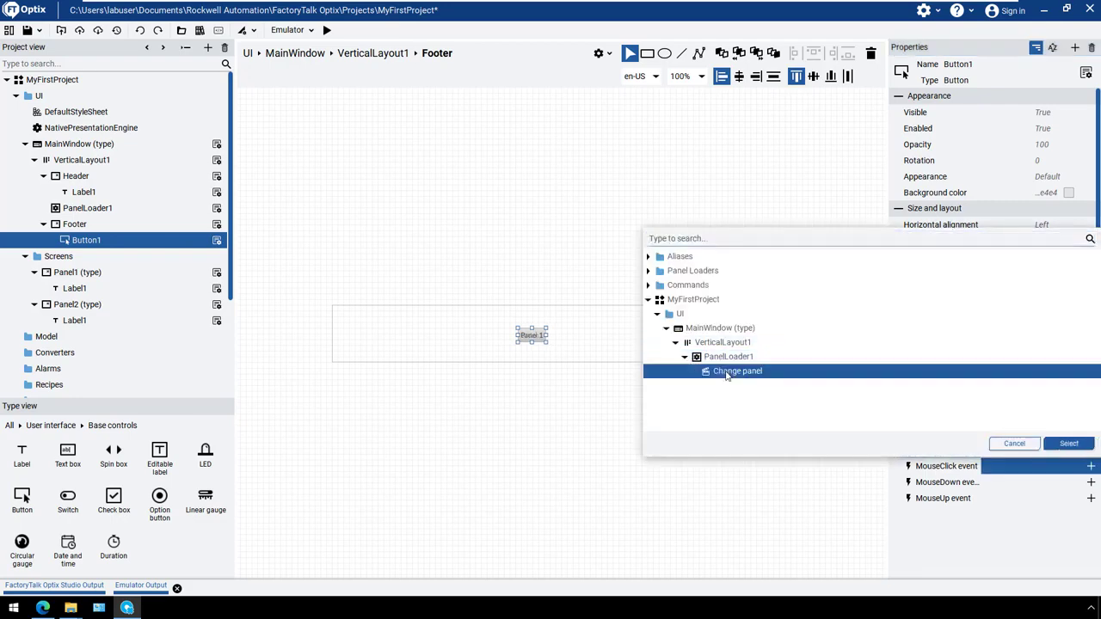
click(1070, 443)
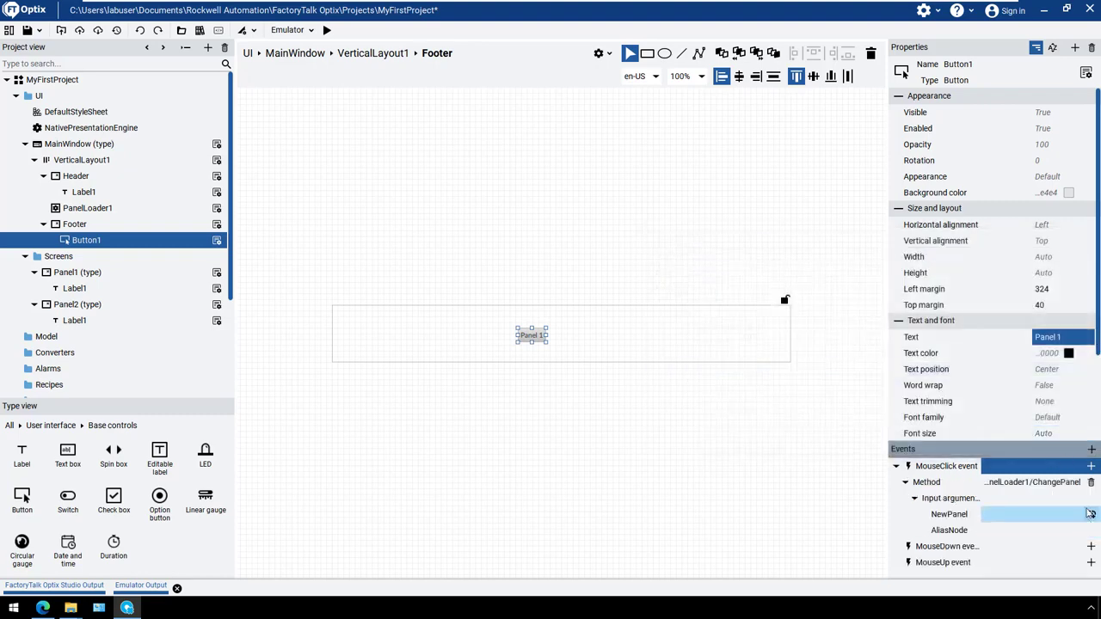
Link the NewPanel argument of the button's MouseClick method to Panel1 (type) in the Screens folder
click(1090, 513)
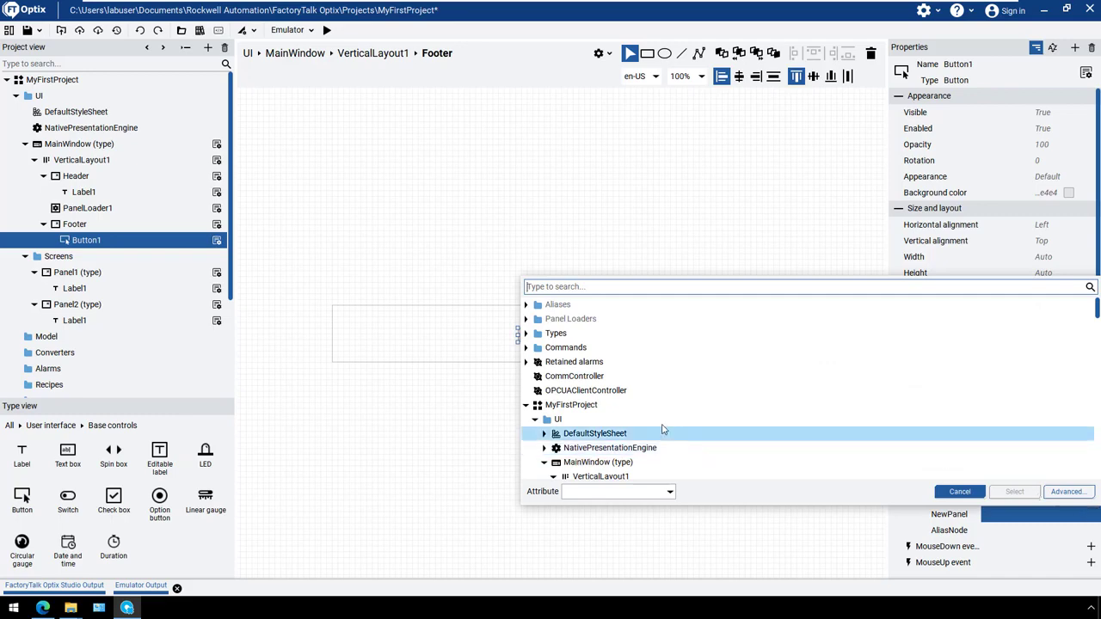
click(538, 463)
click(546, 463)
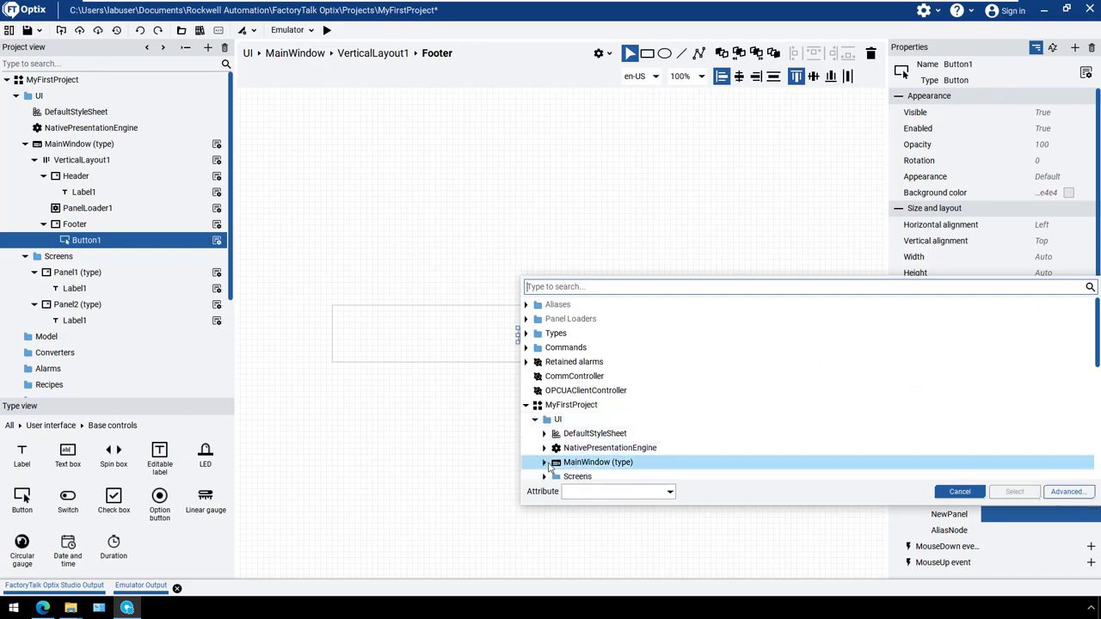
scroll(550, 467, down, 2)
click(568, 405)
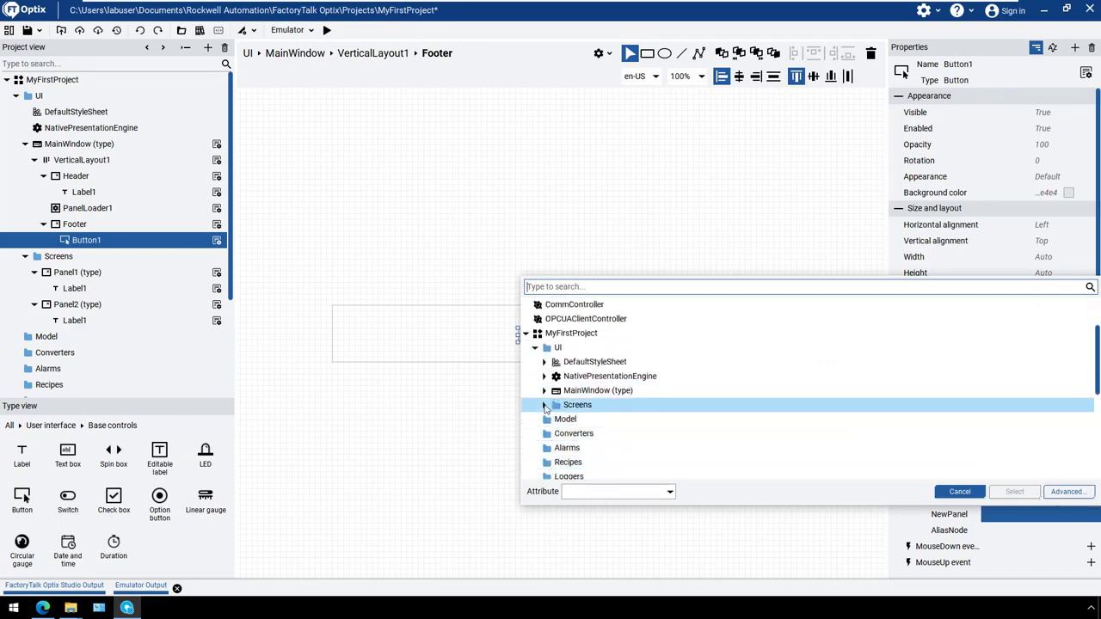
click(544, 405)
click(581, 420)
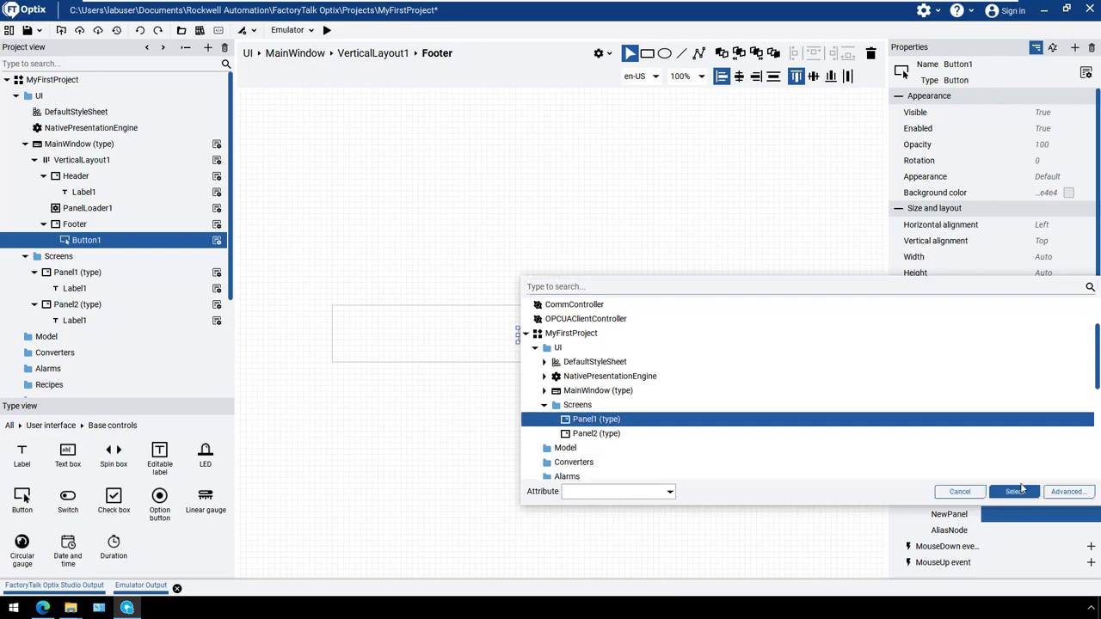
click(1016, 492)
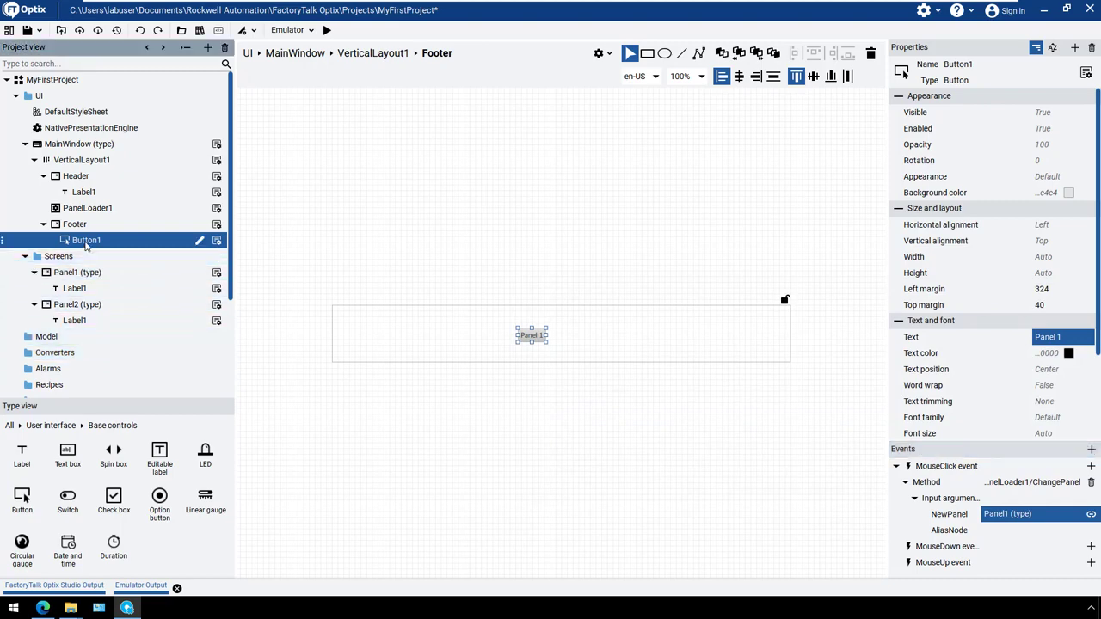
Duplicate the Panel 1 button in the Footer and place the copy to its right, at about left margin 391 and top margin 40
right_click(87, 243)
click(98, 279)
right_click(86, 241)
click(111, 291)
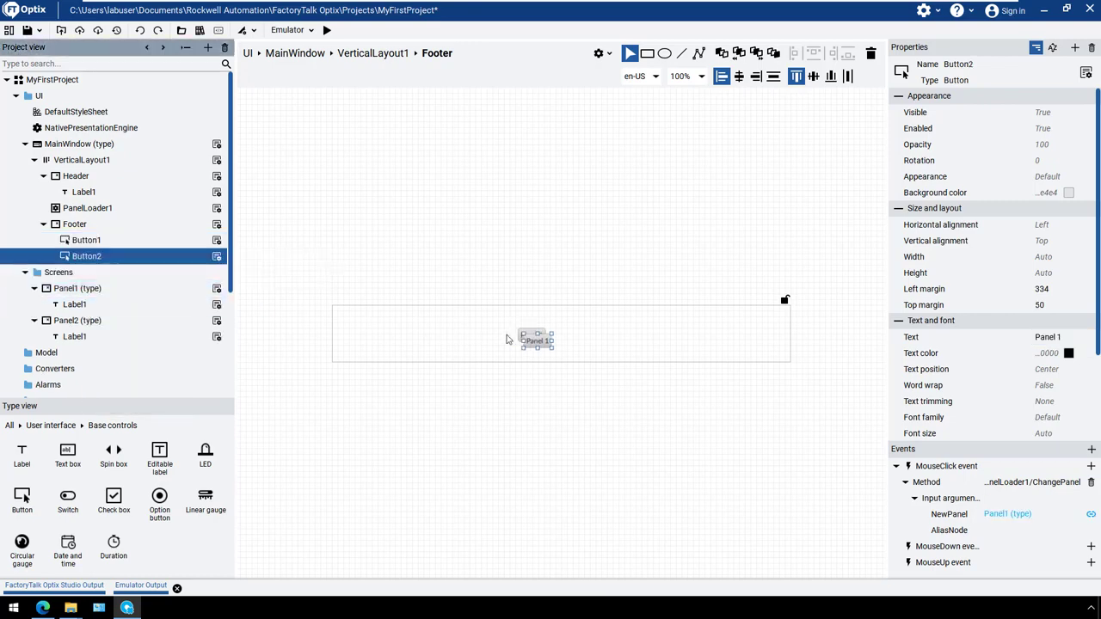
drag(536, 342, 571, 337)
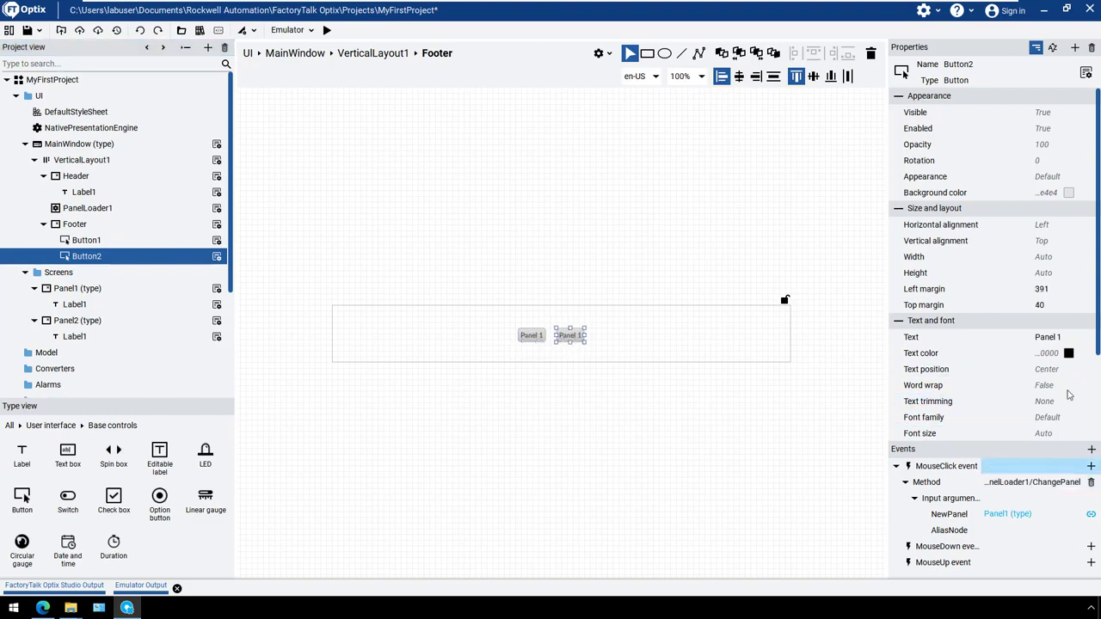
Set the copied button's text to "Panel 2" and link its NewPanel argument to Panel2 (type)
click(1070, 339)
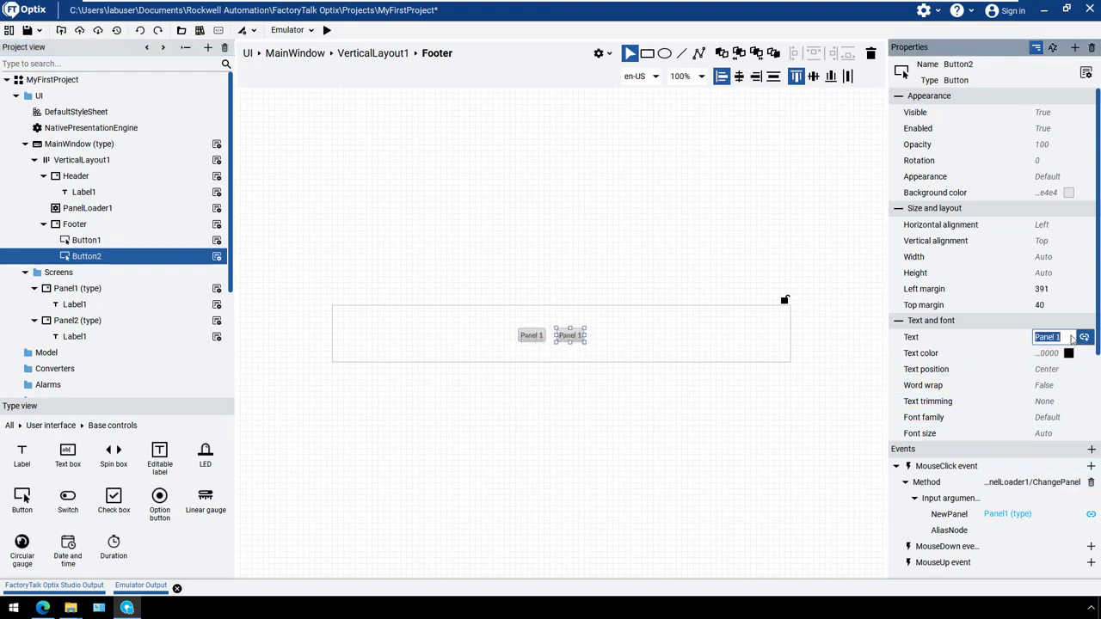
click(1070, 340)
text(2)
key(Return)
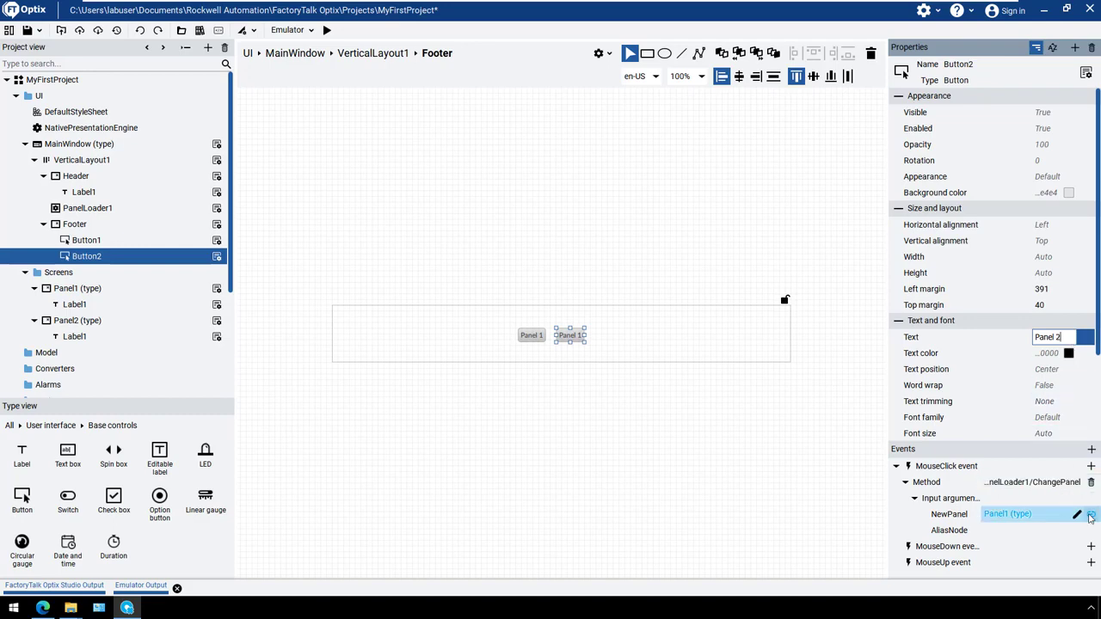
click(1091, 516)
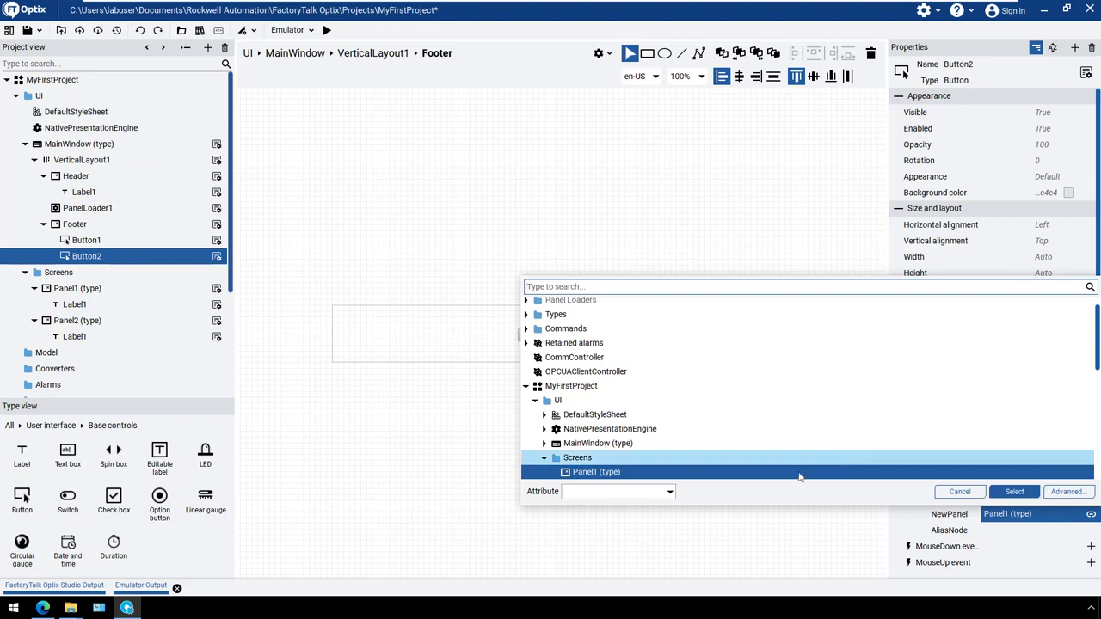
scroll(690, 450, down, 1)
double_click(634, 450)
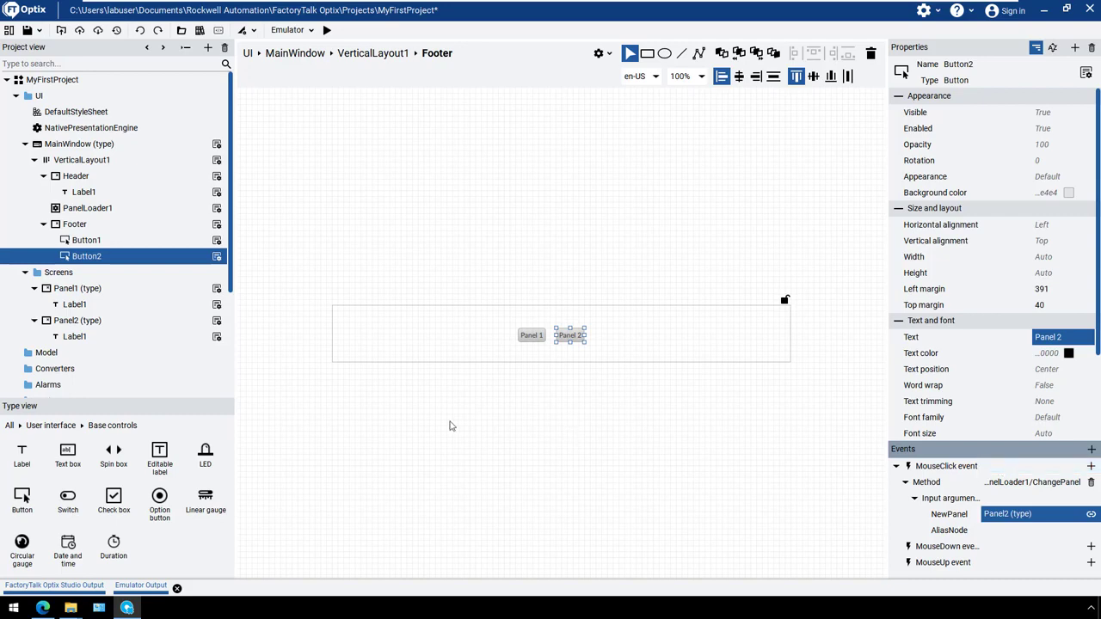
Open MainWindow, run the project in the emulator, and test loading both panels with the Footer buttons
click(86, 143)
click(327, 31)
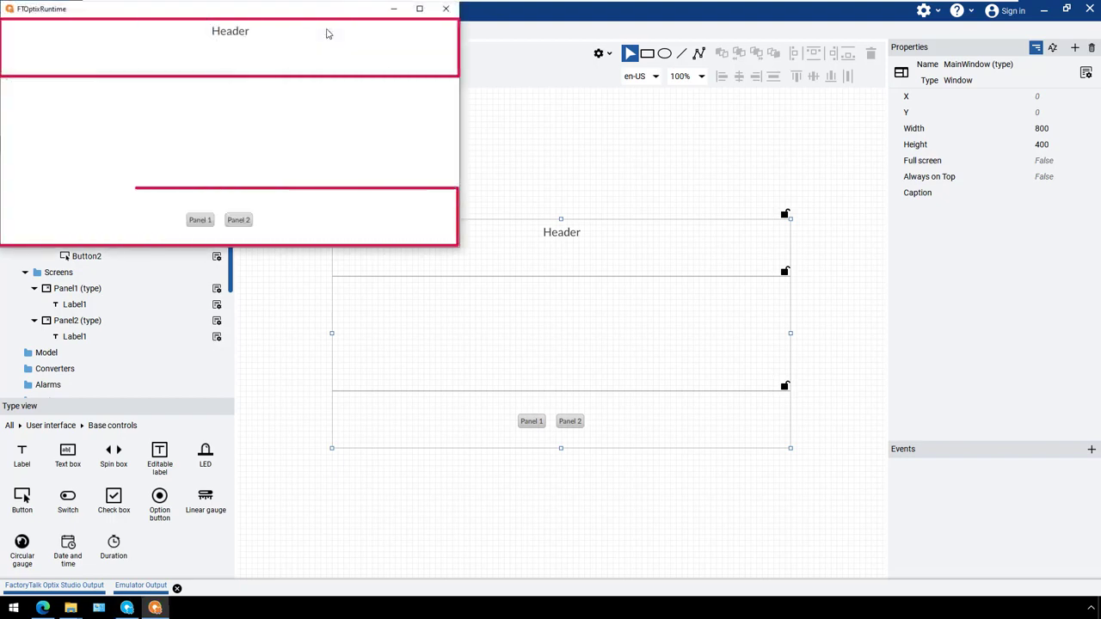
click(207, 226)
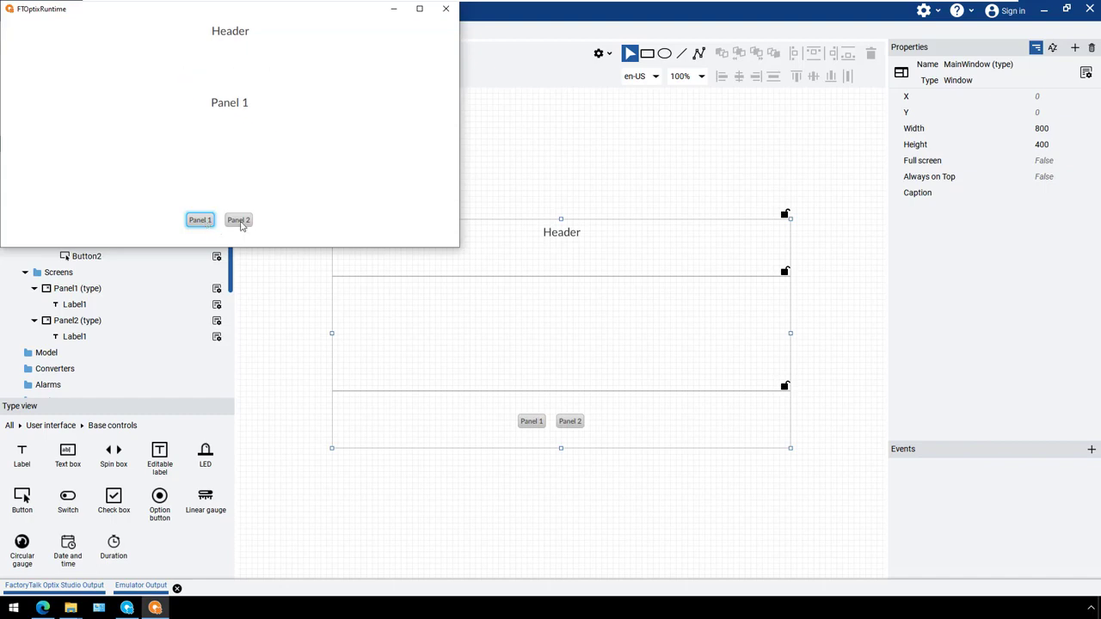
click(242, 225)
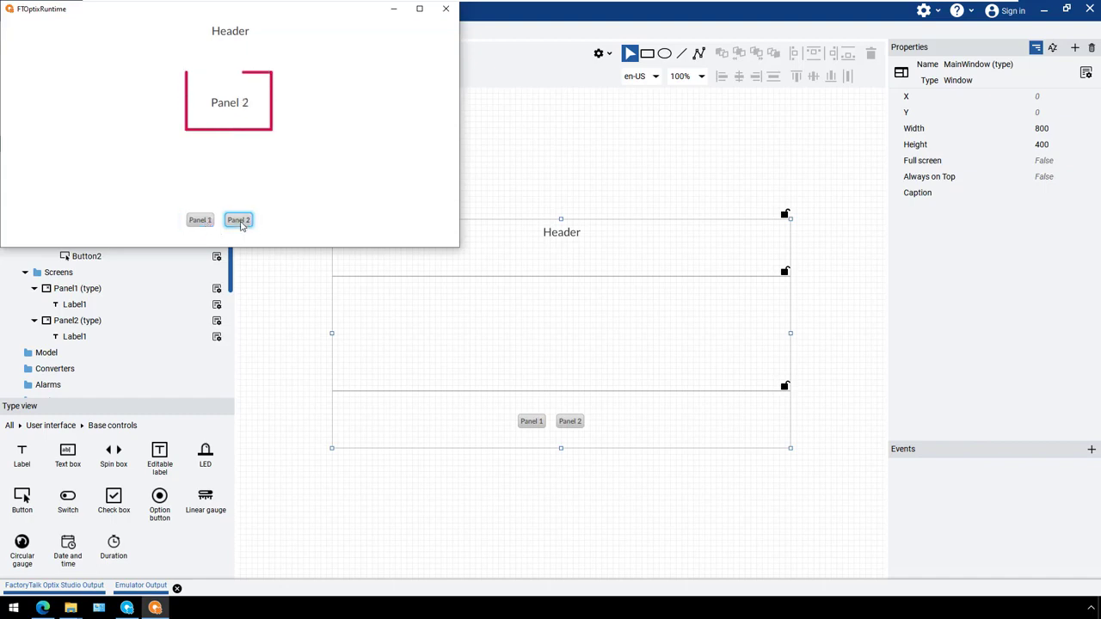